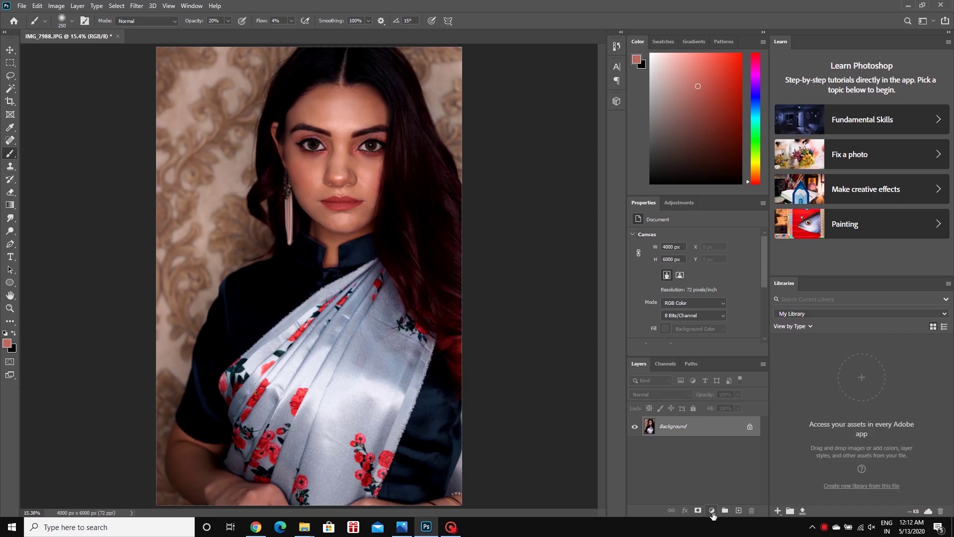
Desaturate the portrait with a Hue/Saturation adjustment layer at Saturation -100.
left_click(714, 514)
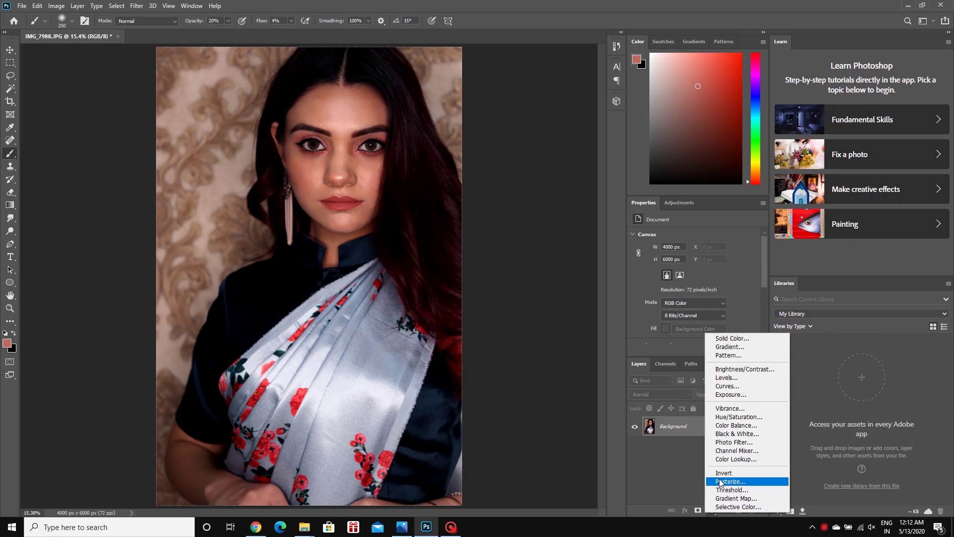
left_click(721, 418)
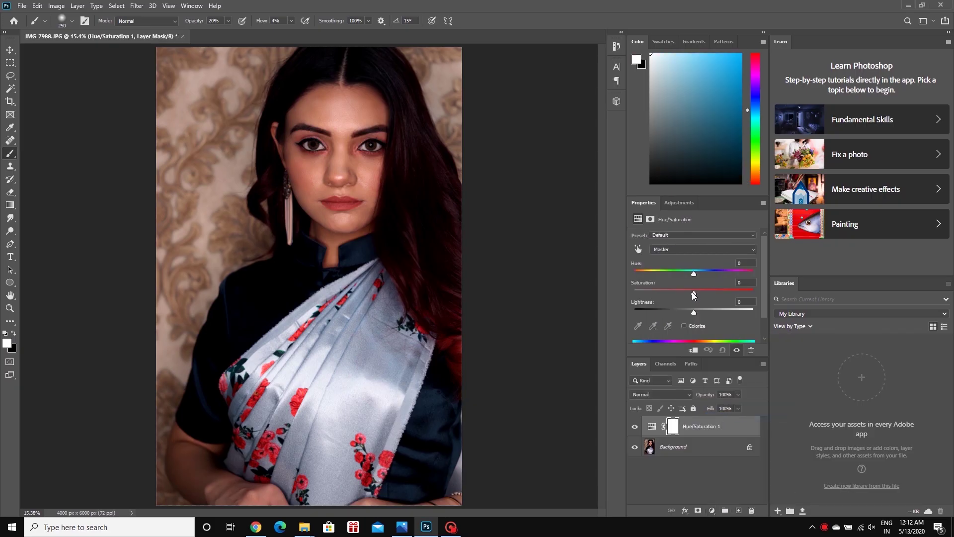
left_click_drag(694, 292, 628, 302)
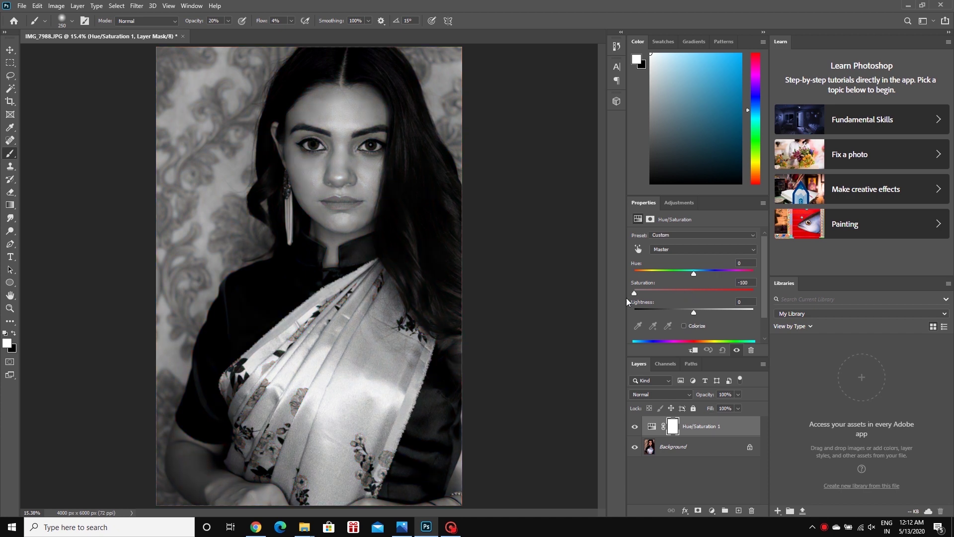
left_click(711, 510)
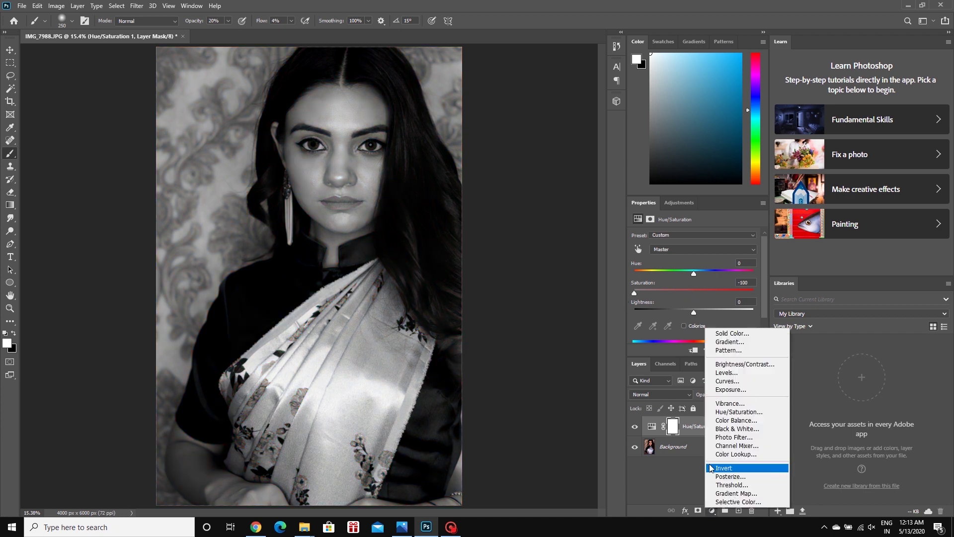
left_click(723, 333)
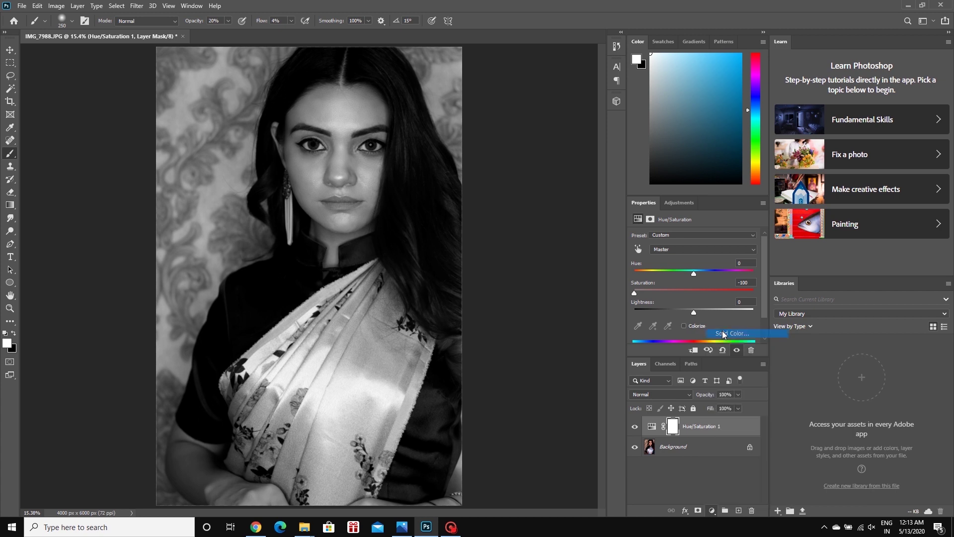
Set the Solid Color fill to pure white and make white the painting colour.
left_click_drag(410, 153, 331, 109)
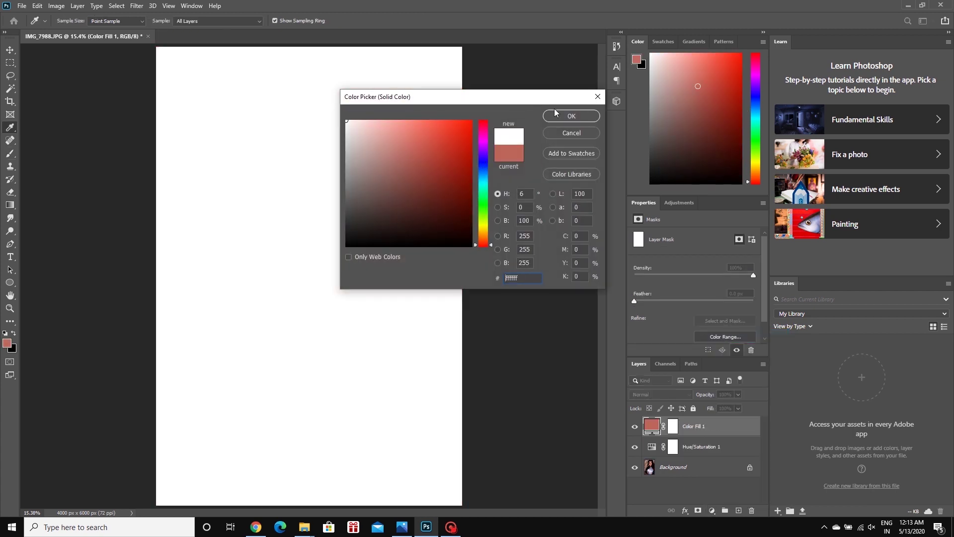
left_click(556, 112)
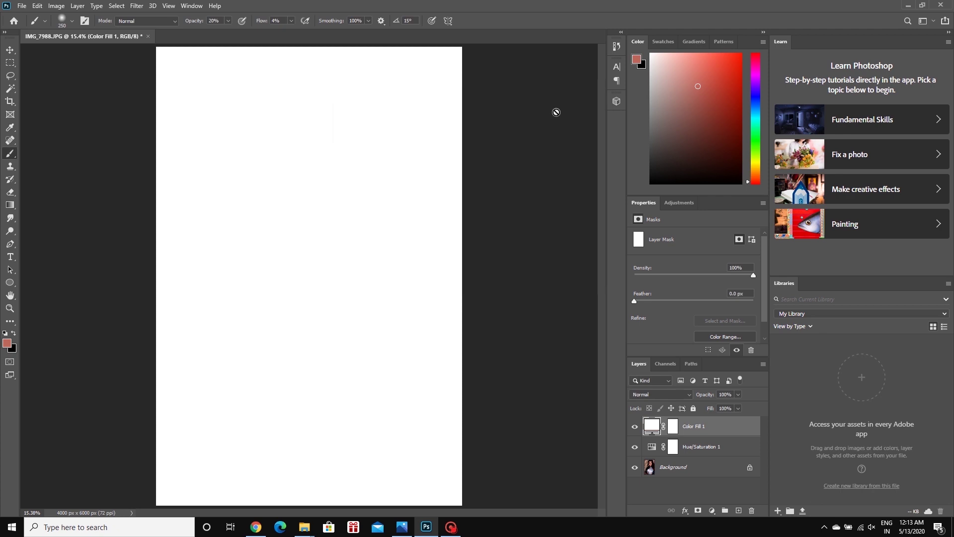
key("d")
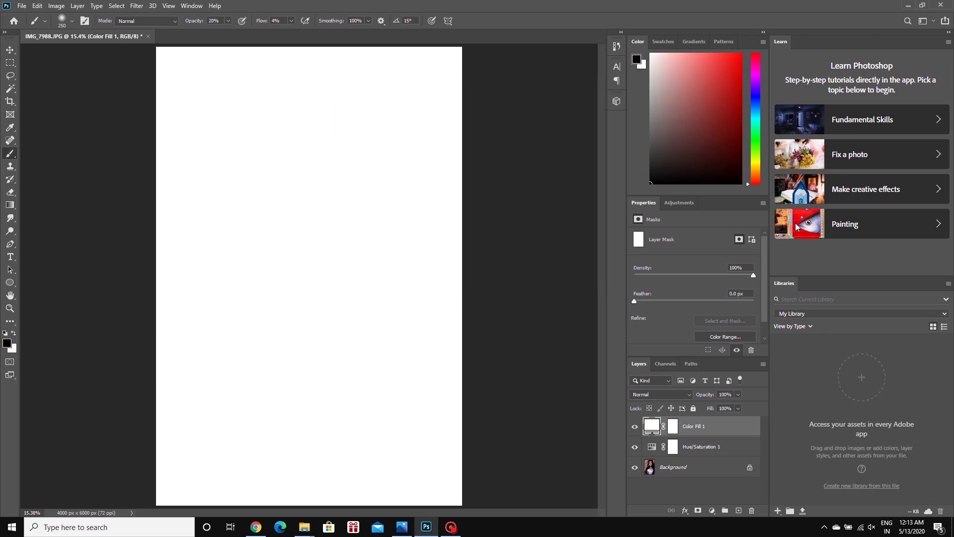
key("x")
Limit the white fill to bright tones with Underlying Layer Blend If split to about 176/213.
double_click(714, 426)
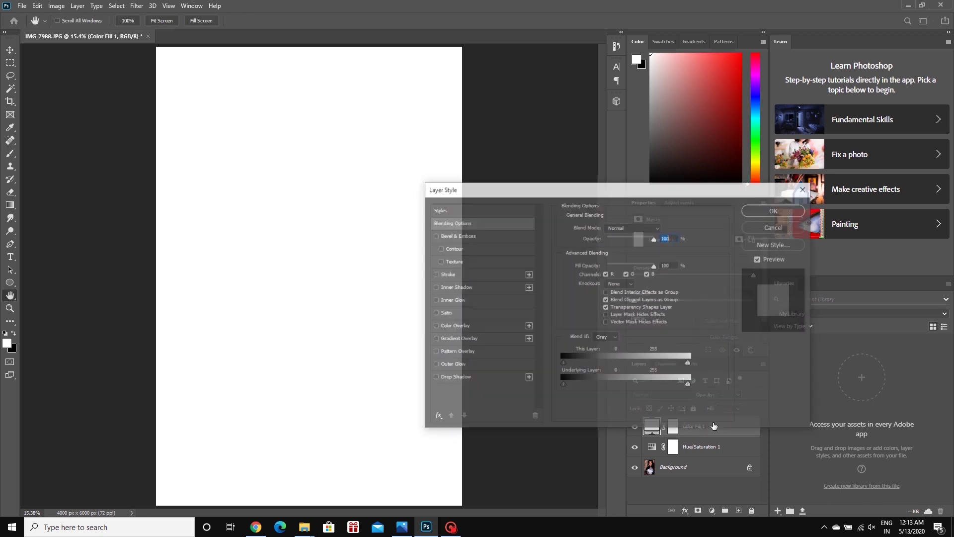
left_click_drag(562, 383, 646, 384)
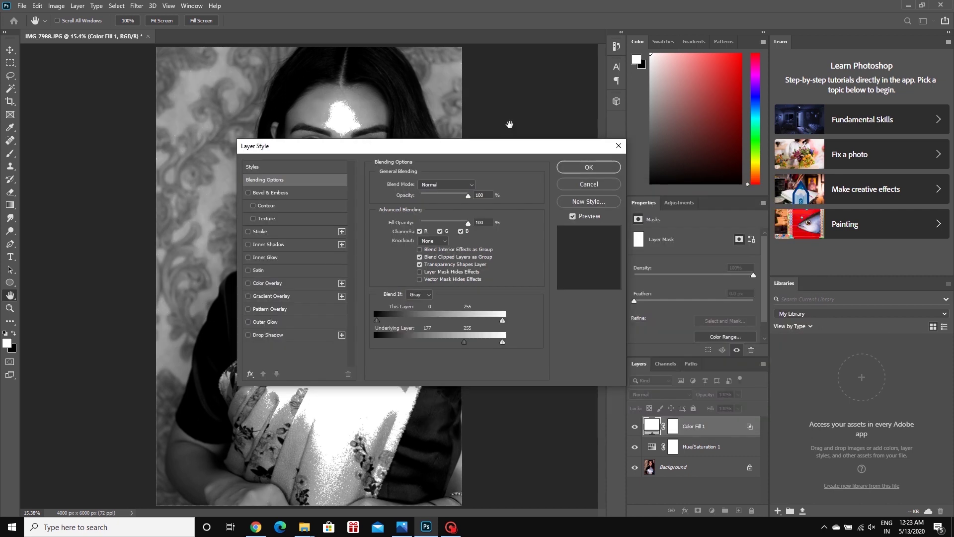
left_click_drag(495, 151, 673, 97)
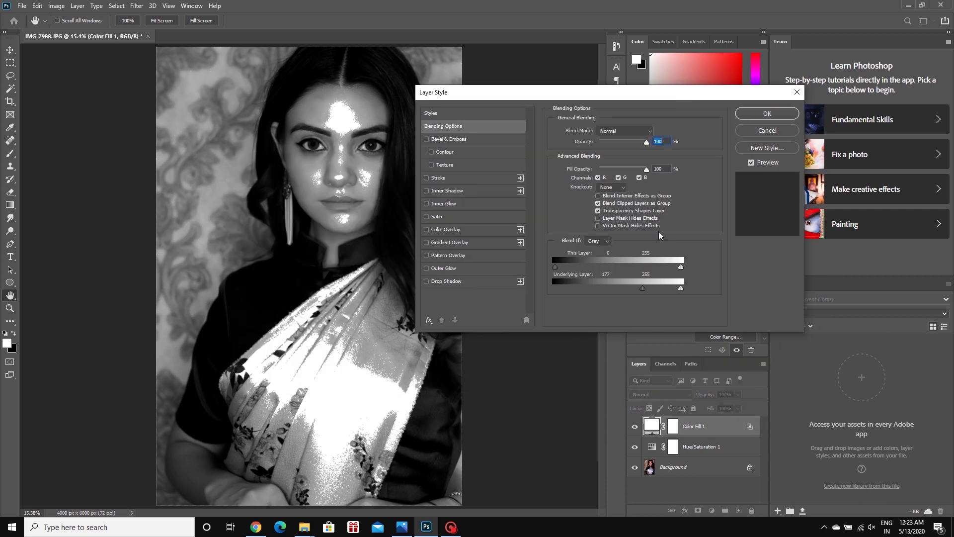
key("alt")
left_click_drag(641, 290, 642, 290)
left_click_drag(643, 289, 665, 288)
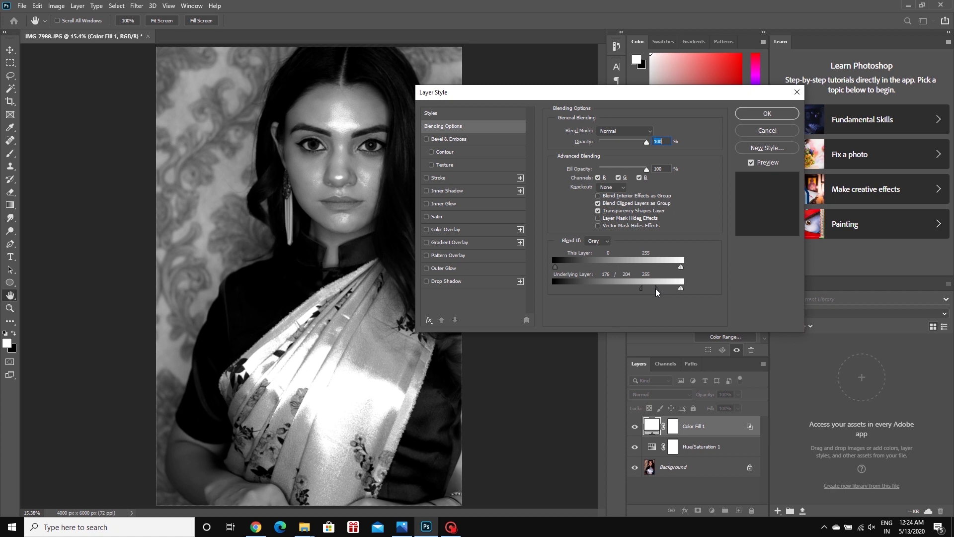
left_click_drag(654, 288, 661, 288)
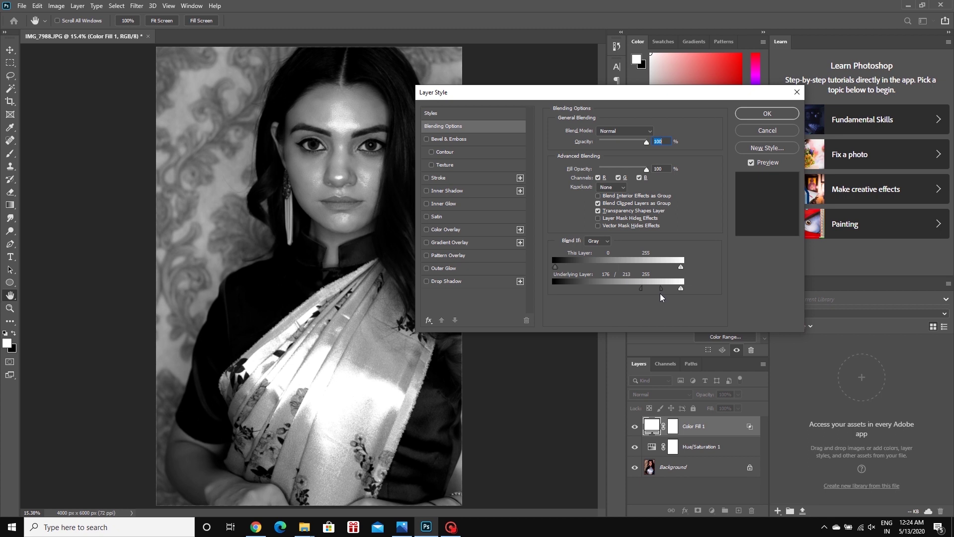
left_click(761, 112)
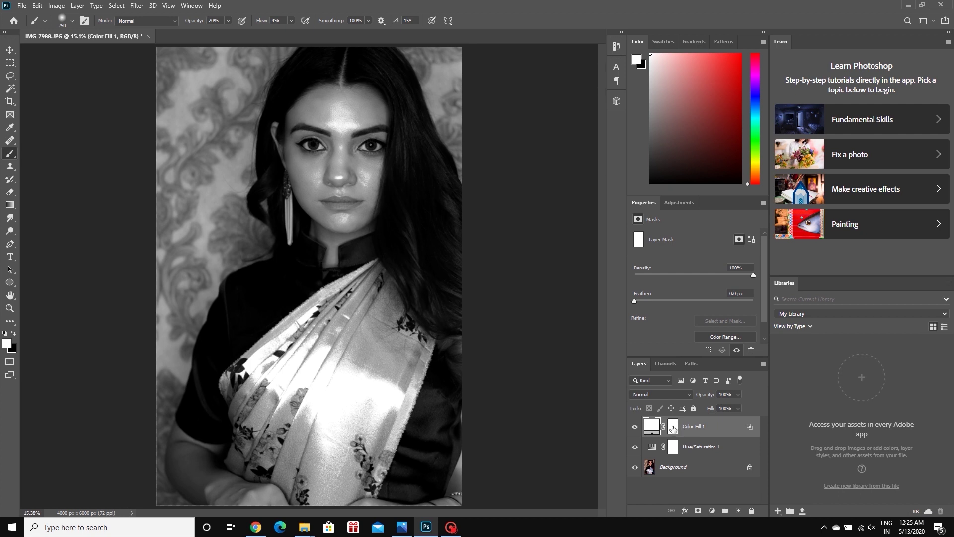
Invert the fill layer's mask to black and set the brush to 100% opacity, 13% flow, size 500.
left_click(673, 428)
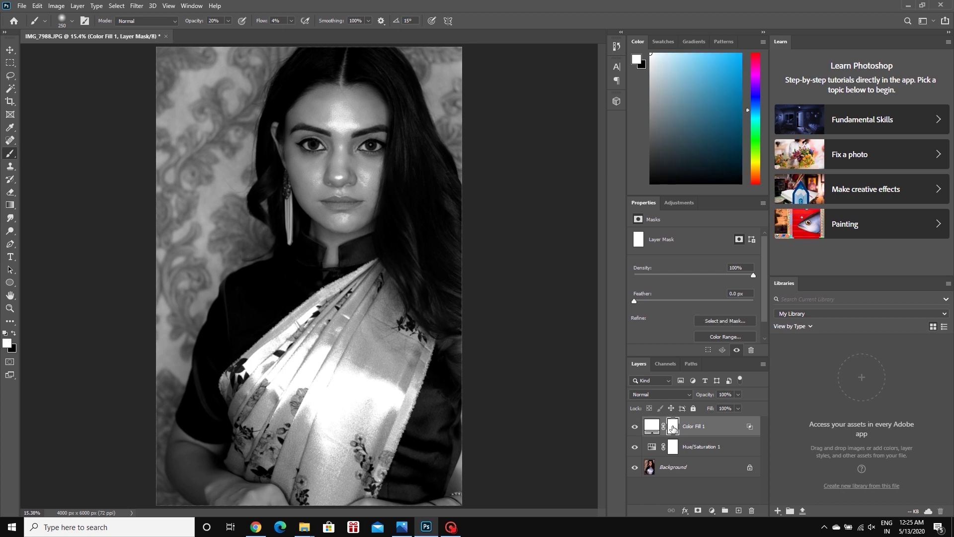
key("ctrl+i")
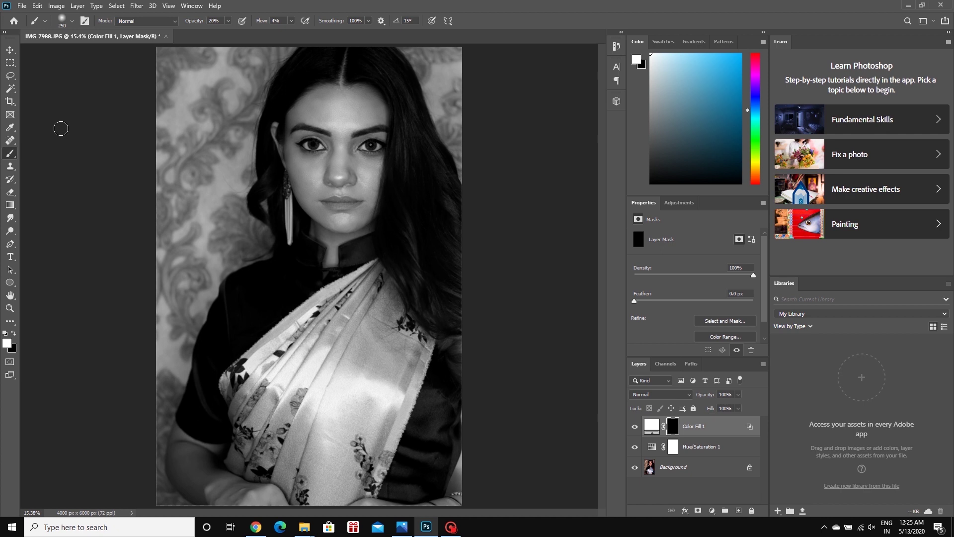
left_click(229, 21)
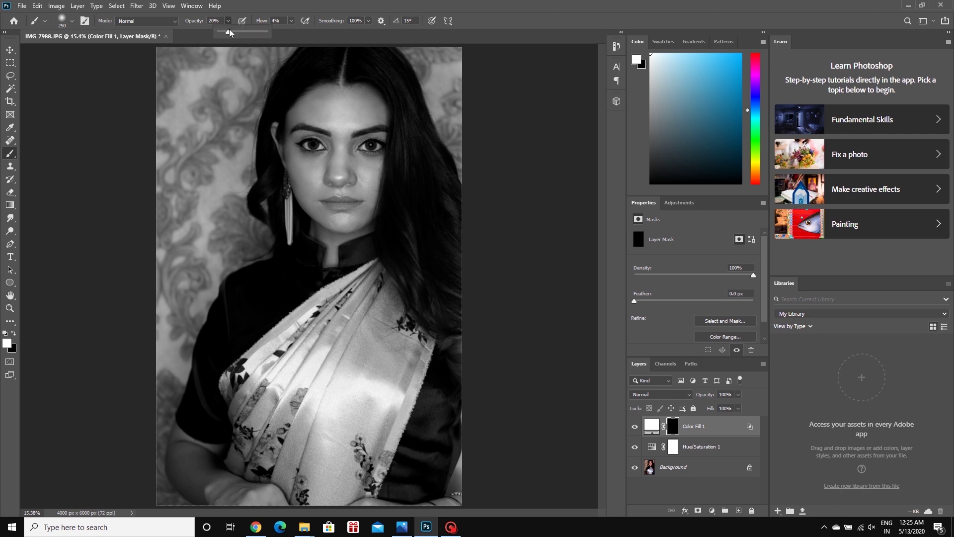
left_click(292, 21)
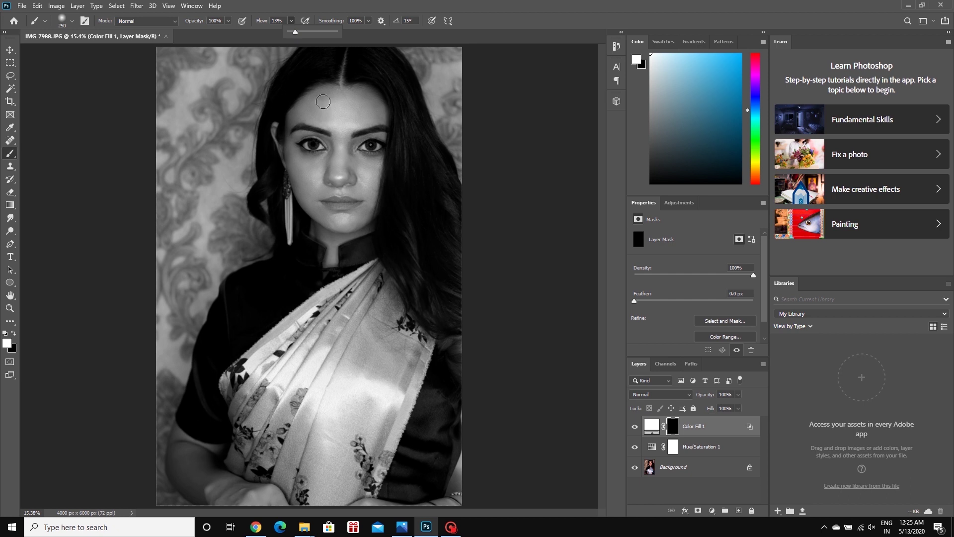
key("bracketright")
key("bracketright")
key("bracketright")
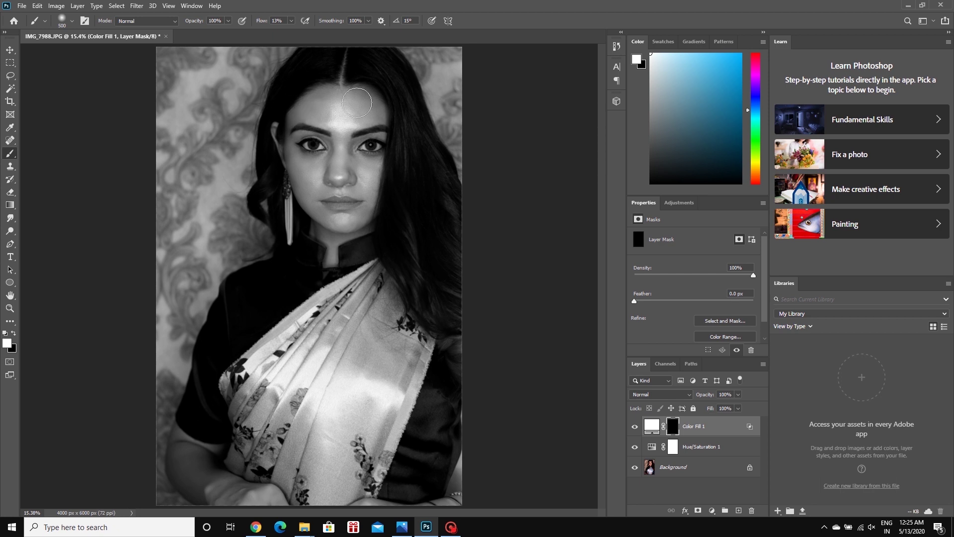
Paint the highlight back onto the forehead and begin renaming the layer 'forehead'.
left_click_drag(368, 105, 339, 134)
double_click(692, 427)
type("for")
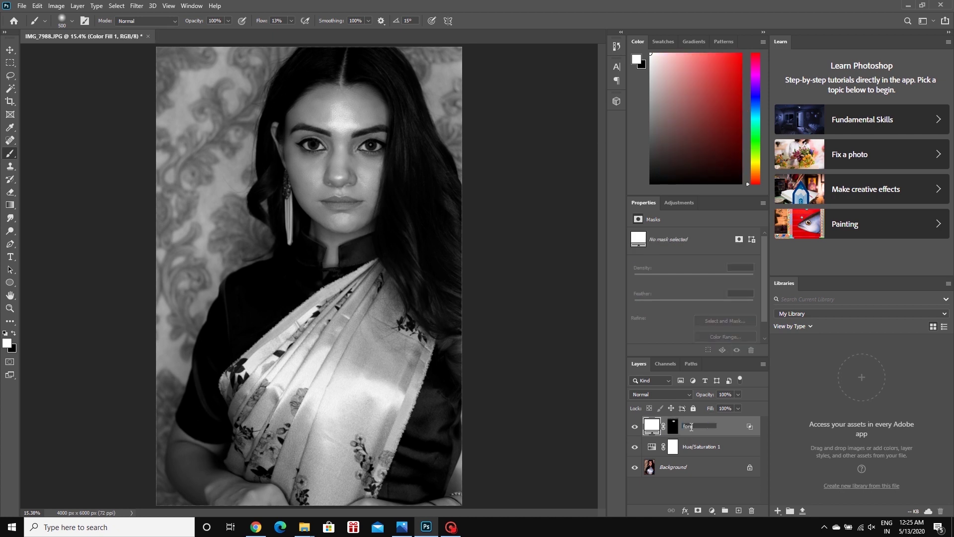
type("ehead")
Finish the 'forehead' name, then build a 'face' highlight layer painted onto nose, cheeks and chin.
key("Return")
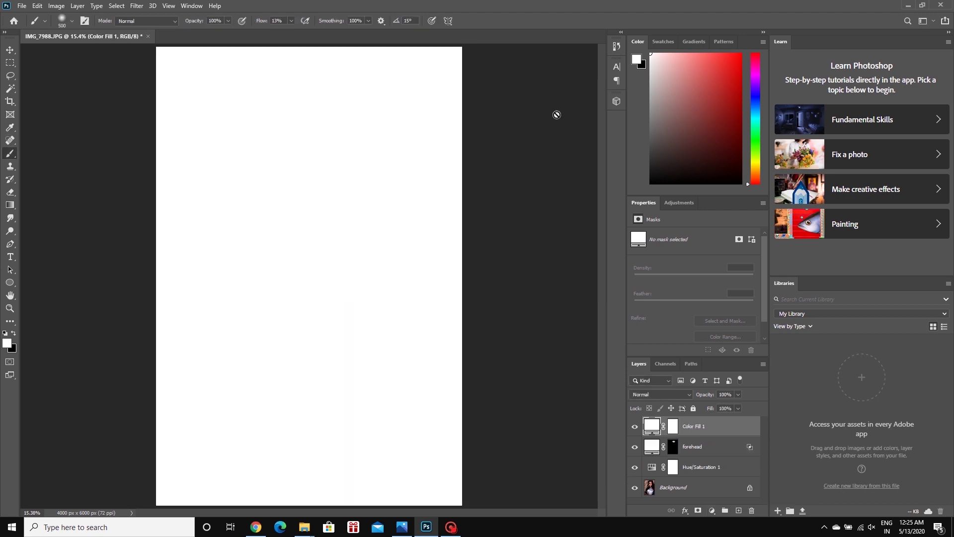
double_click(721, 427)
left_click_drag(555, 288, 656, 295)
key("Return")
key("ctrl+i")
key("b")
mouse_move(338, 162)
left_mouse_down()
mouse_move(338, 184)
mouse_move(308, 185)
mouse_move(326, 217)
mouse_move(354, 215)
left_mouse_up()
double_click(694, 426)
type("face")
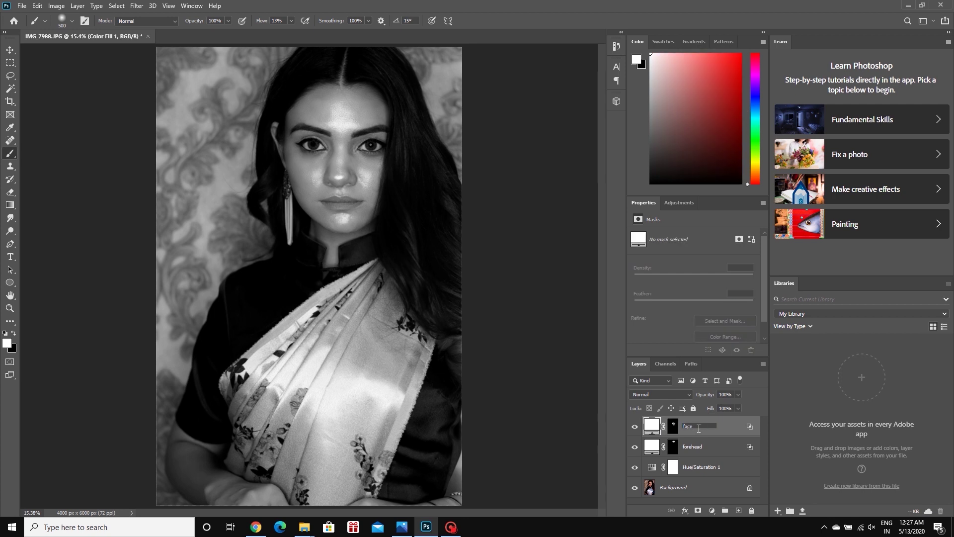
Add another white fill layer limited to the brightest tones, with an inverted mask.
left_click(712, 510)
left_click(726, 332)
left_click(569, 118)
mouse_move(556, 288)
left_mouse_down()
mouse_move(582, 288)
mouse_move(571, 290)
left_mouse_up()
key("Return")
key("ctrl+i")
key("b")
Paint highlights into both eyes with a 150 brush and name the layer 'eyes'.
key("ctrl+plus")
key("ctrl+plus")
key("ctrl+plus")
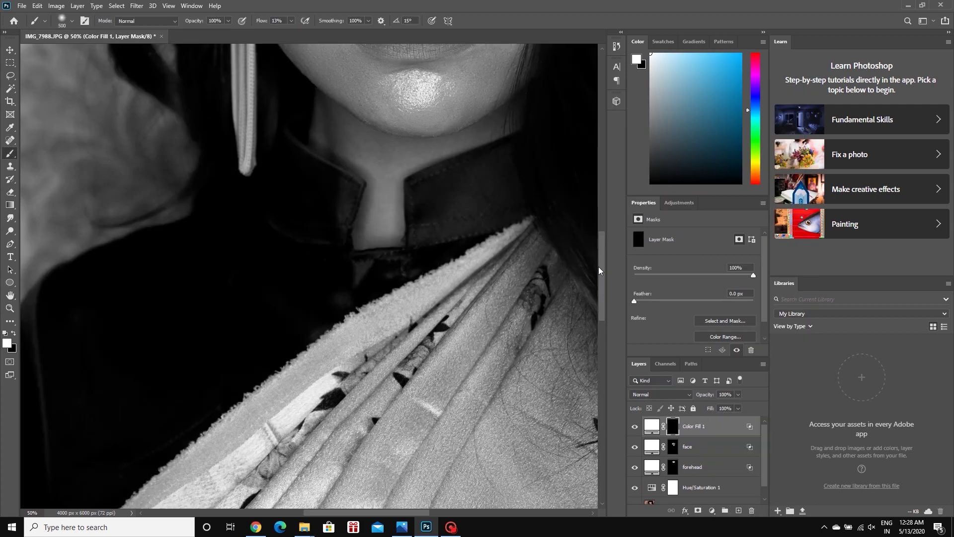
scroll(599, 267, "up", 8)
key("bracketleft")
key("bracketleft")
key("bracketleft")
left_click_drag(323, 235, 328, 246)
left_click_drag(509, 243, 517, 249)
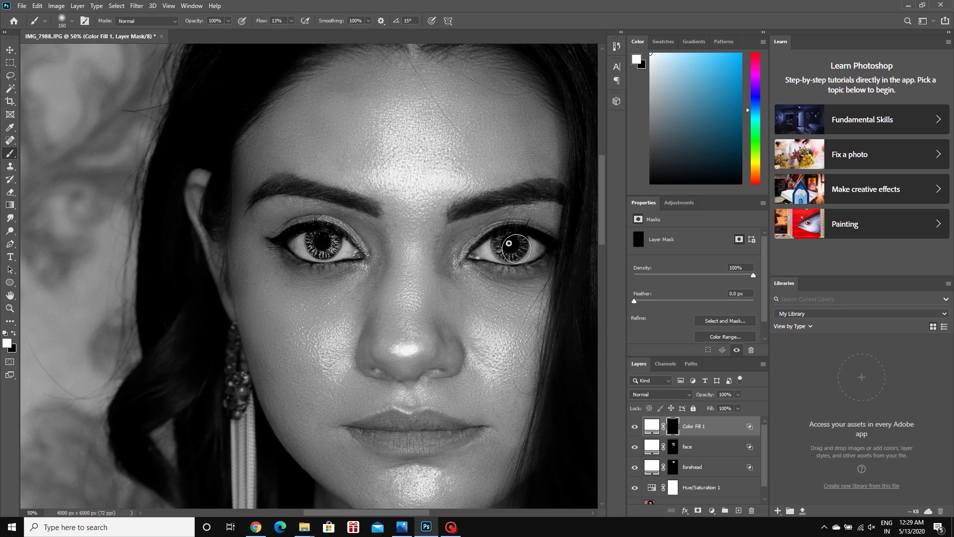
key("ctrl+0")
double_click(694, 426)
type("eyes")
type("90")
key("Return")
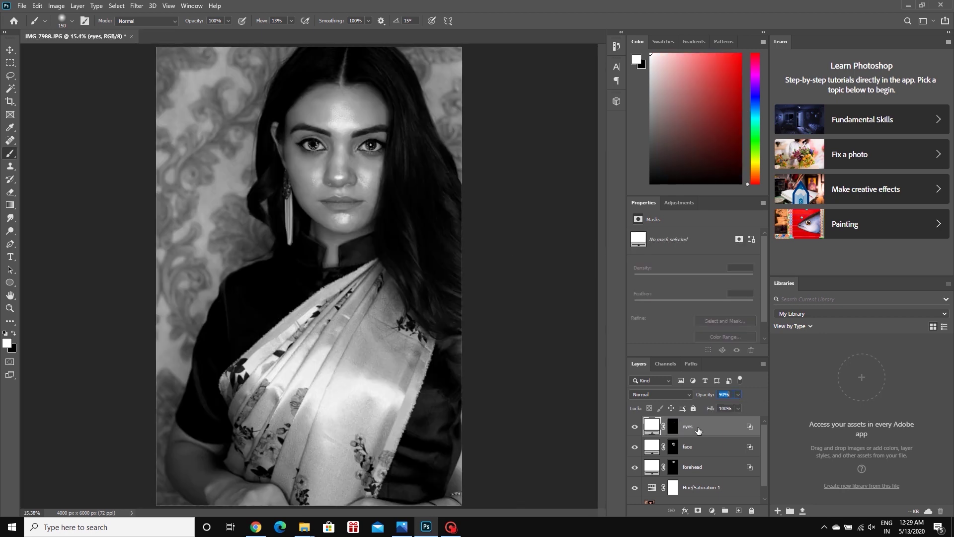
Add a white 'hands' highlight layer limited to mid-bright tones, with an inverted mask.
left_click(712, 511)
left_click(735, 340)
key("Return")
double_click(711, 426)
left_click_drag(565, 288, 637, 290)
key("Return")
key("ctrl+i")
key("b")
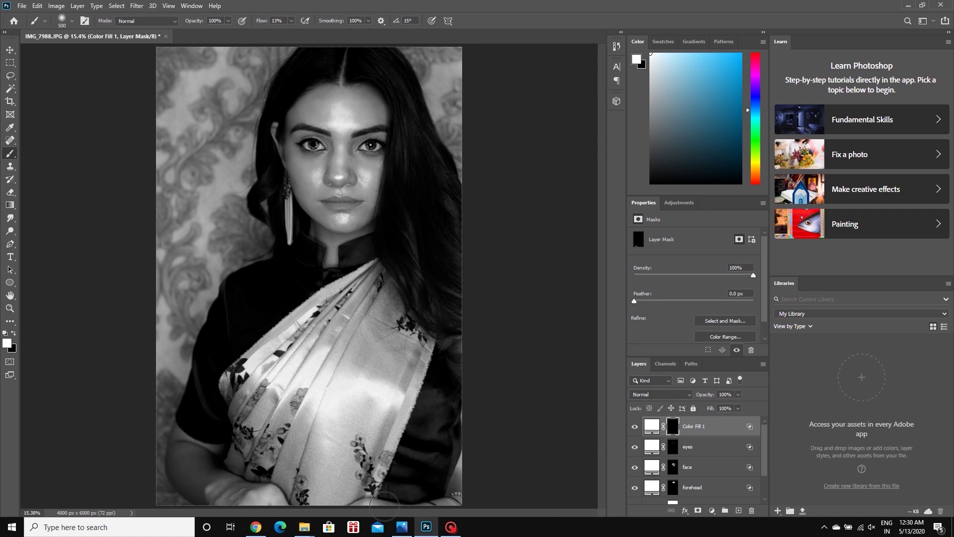
double_click(694, 426)
type("hands")
key("Return")
left_click(712, 511)
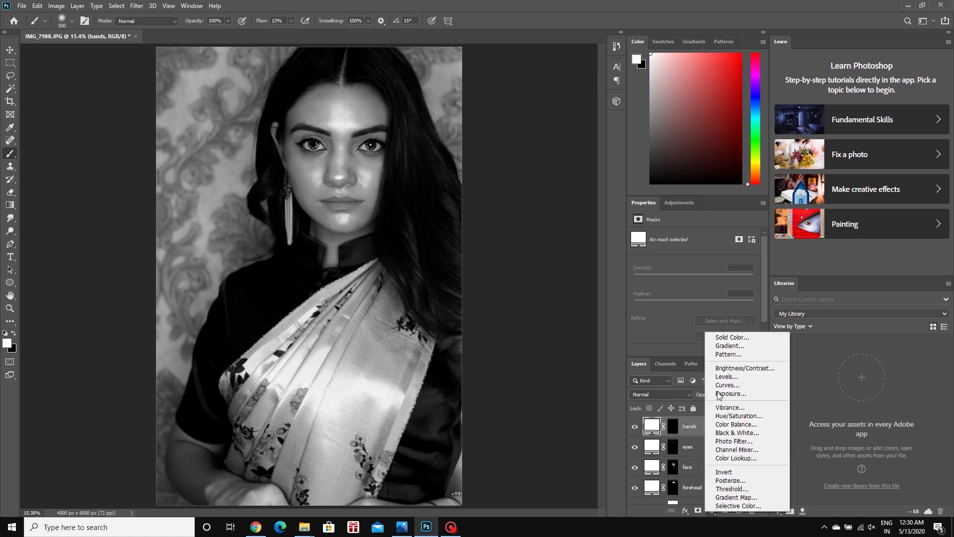
Add a Solid Color fill in dark grey with brightness 10% (1a1a1a).
left_click(720, 339)
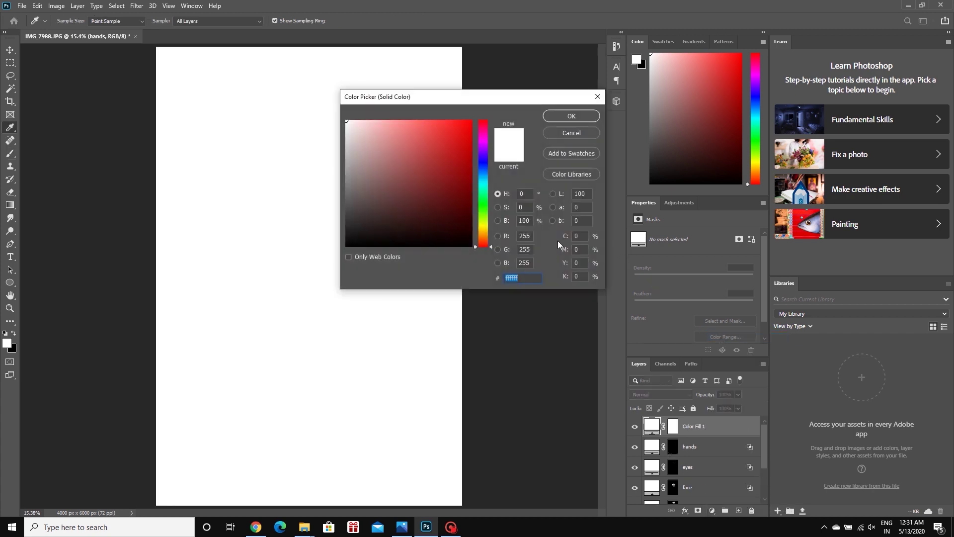
left_click(530, 220)
left_click_drag(347, 120, 336, 256)
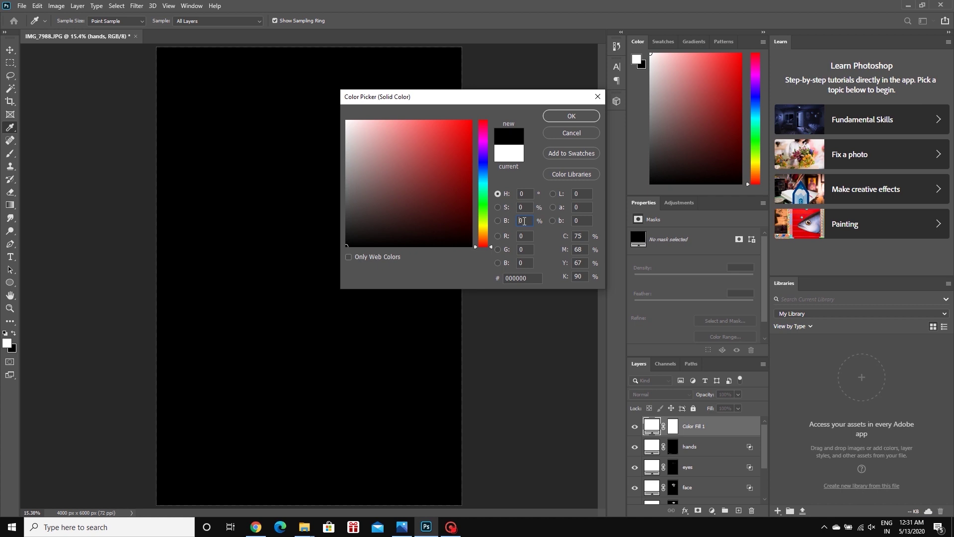
type("10")
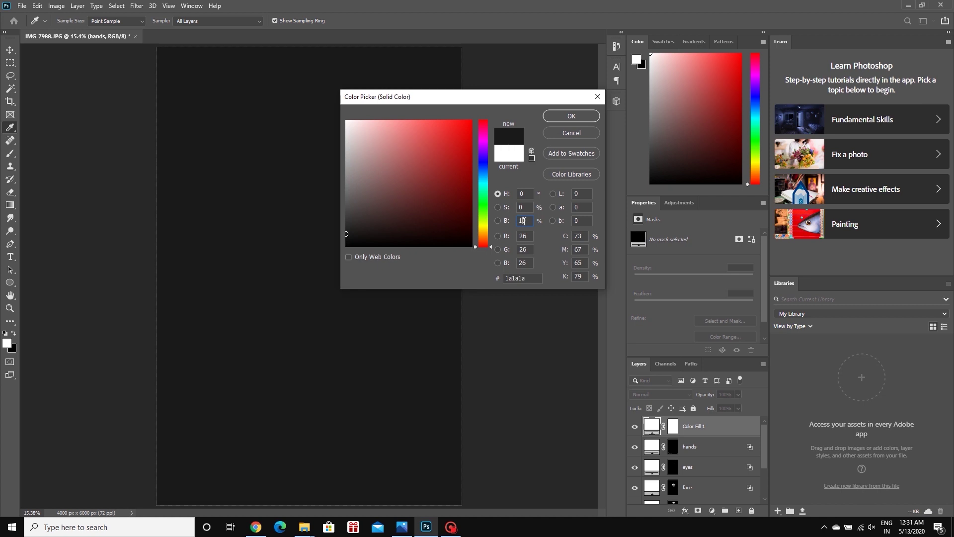
left_click(562, 115)
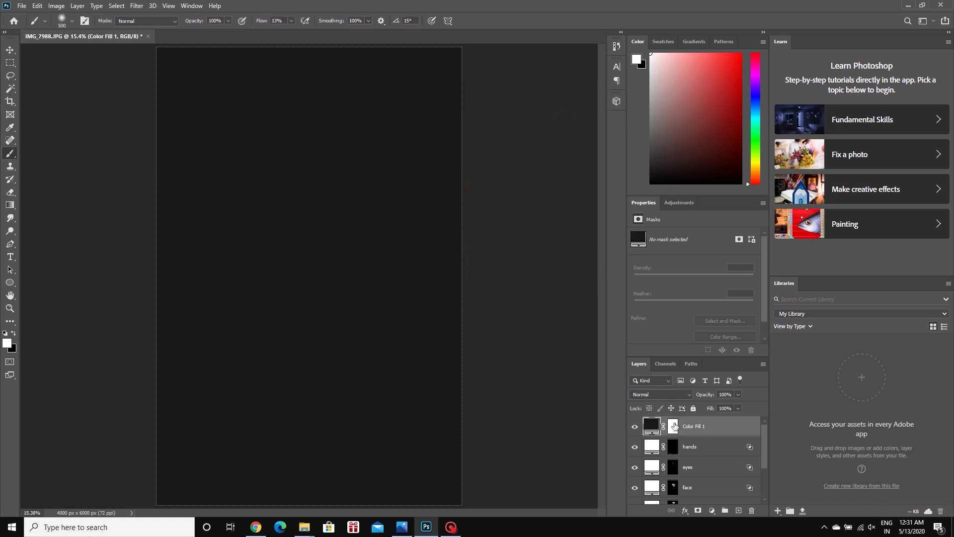
Set the Color Fill 1 layer's blend mode to Multiply.
left_click(675, 426)
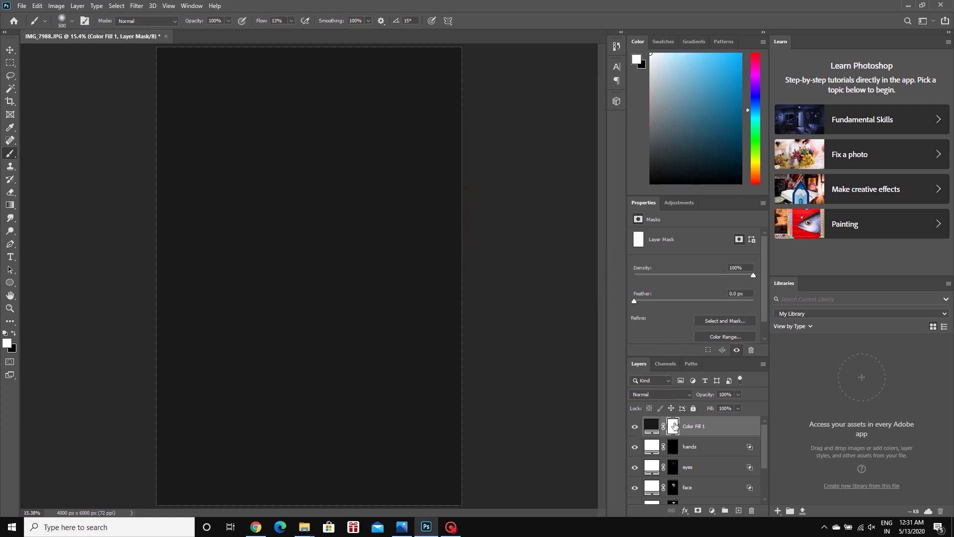
left_click(715, 432)
left_click(672, 394)
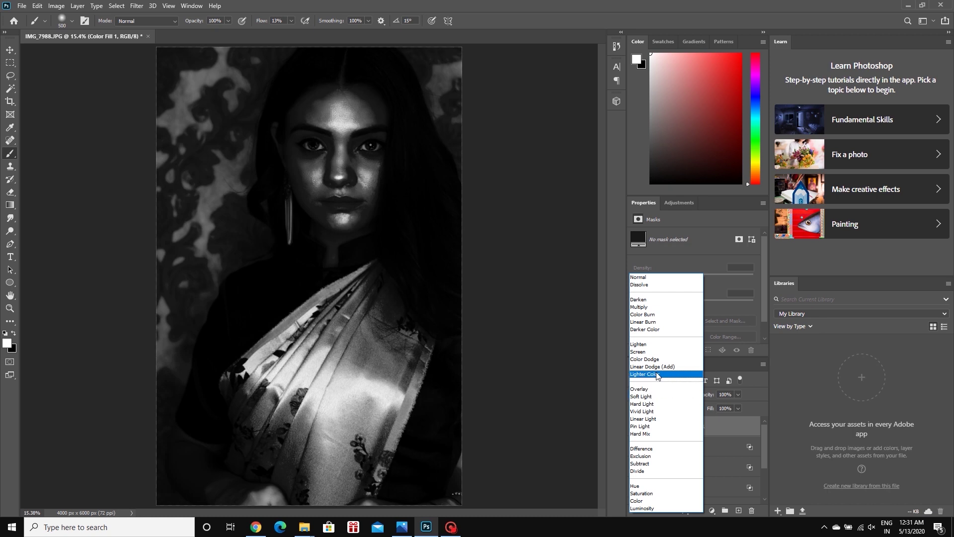
left_click(643, 307)
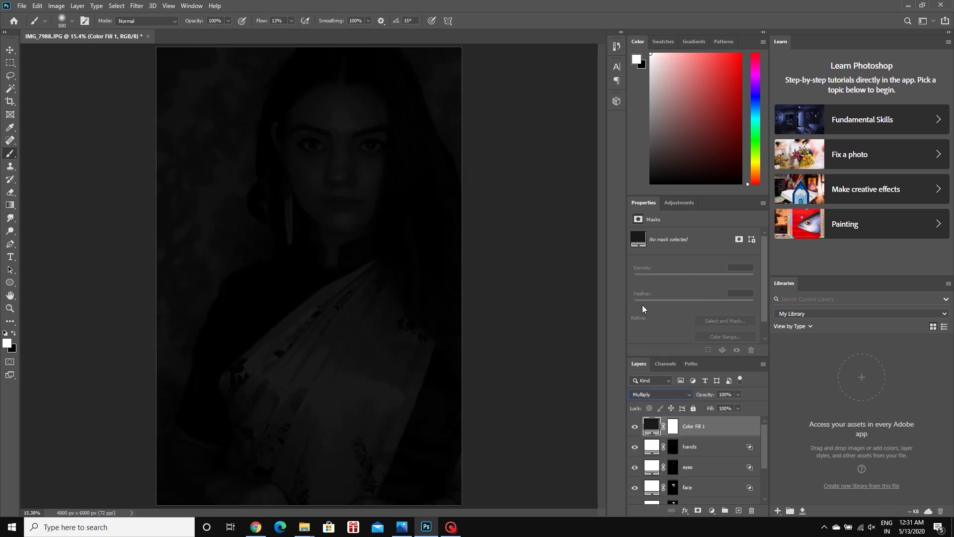
double_click(715, 427)
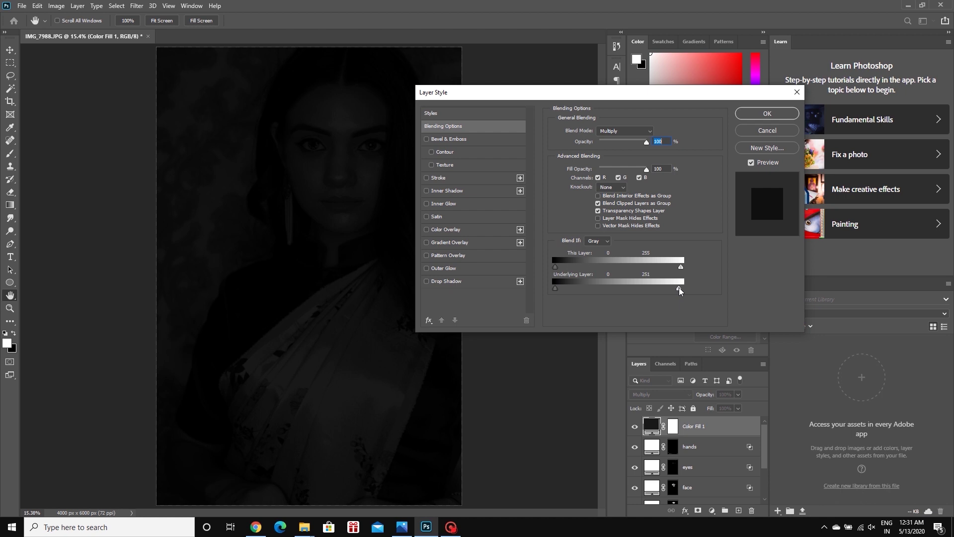
Move the Underlying Layer white slider left and split it to 44/98 for a soft fade.
left_click_drag(679, 289, 604, 286)
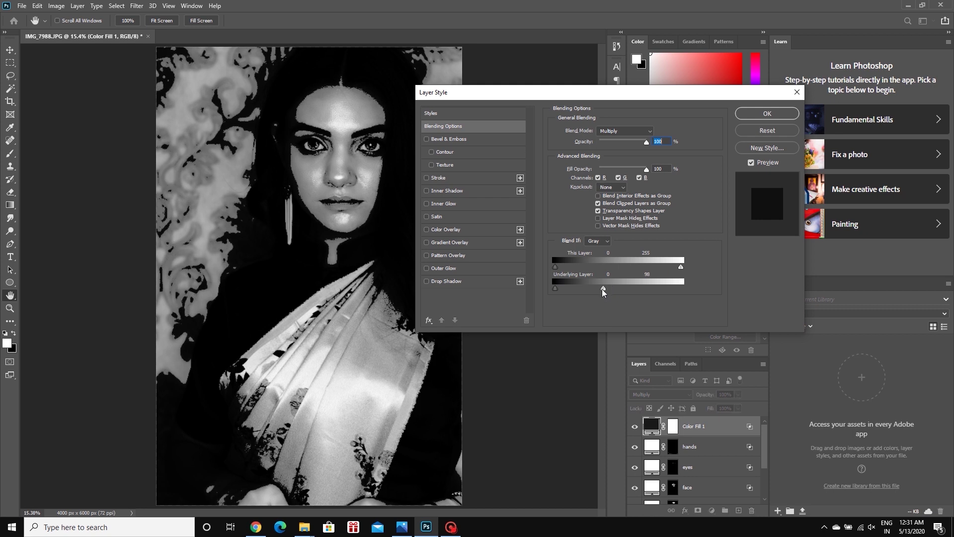
left_click_drag(603, 288, 581, 289)
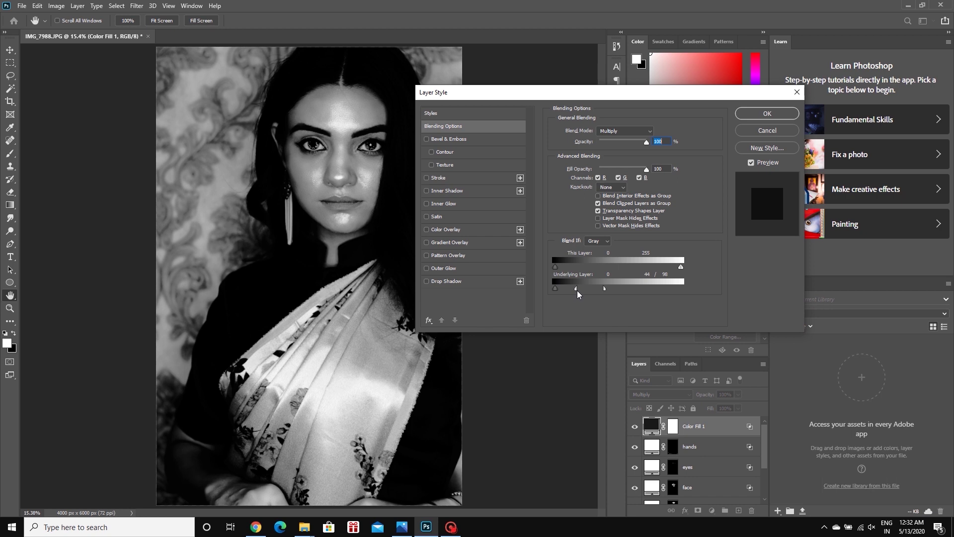
left_click(755, 115)
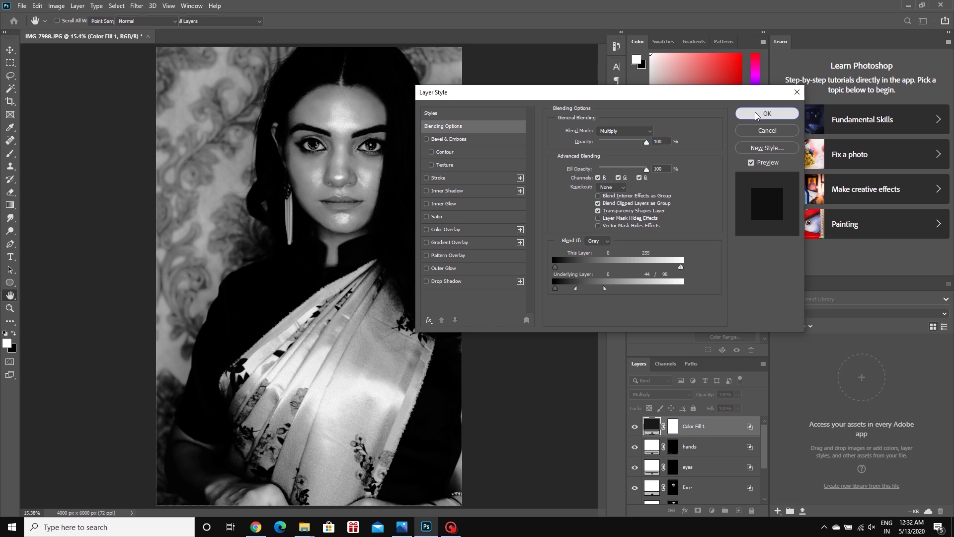
Invert Color Fill 1's mask to hide the dark fill, then zoom into the face and resize the brush.
left_click(674, 426)
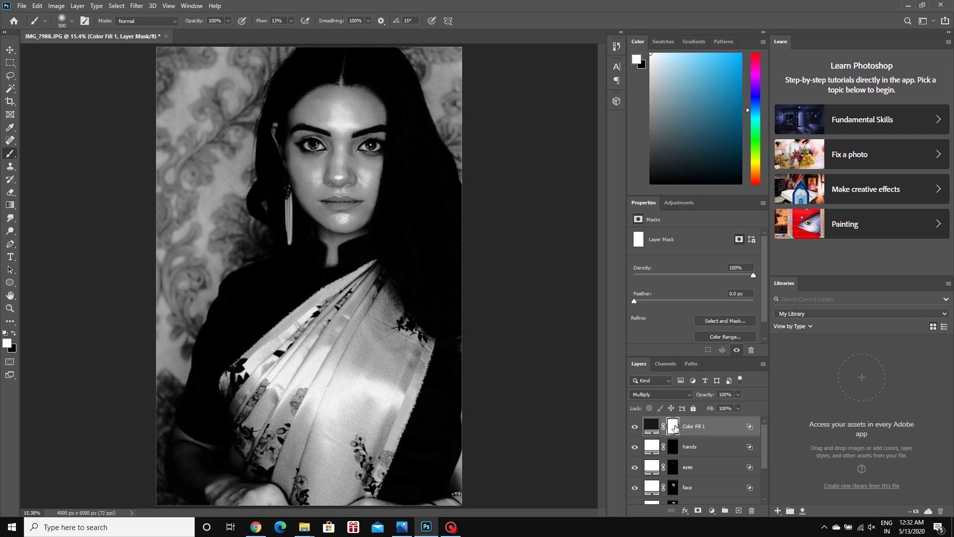
left_click_drag(674, 428, 677, 429)
key("ctrl+i")
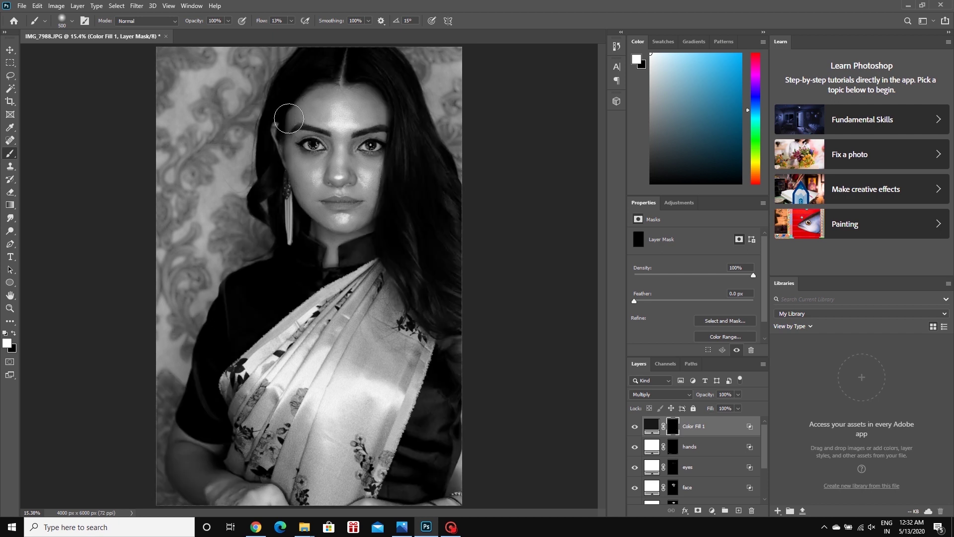
scroll(323, 348, "up", 1)
scroll(323, 348, "up", 1)
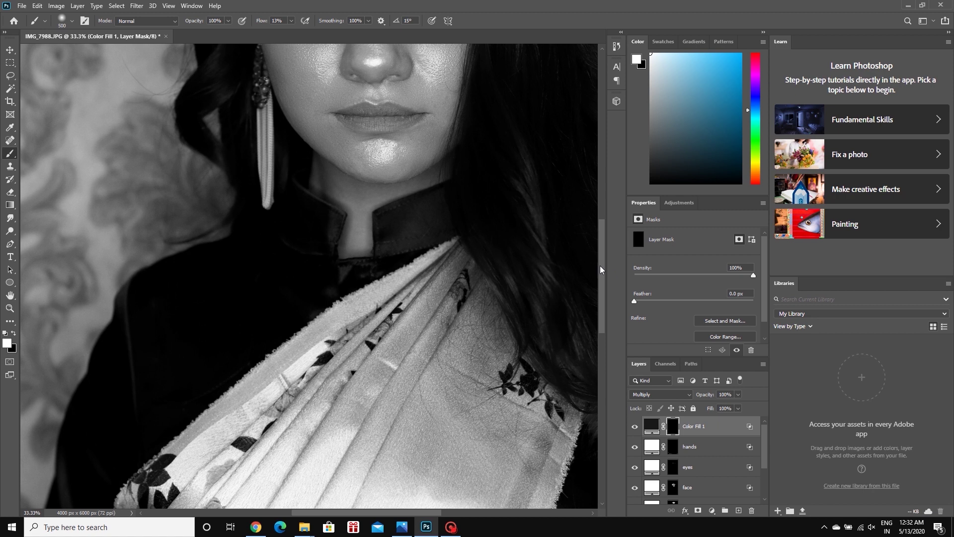
left_click_drag(601, 265, 604, 207)
key("bracketleft")
key("bracketleft")
key("bracketleft")
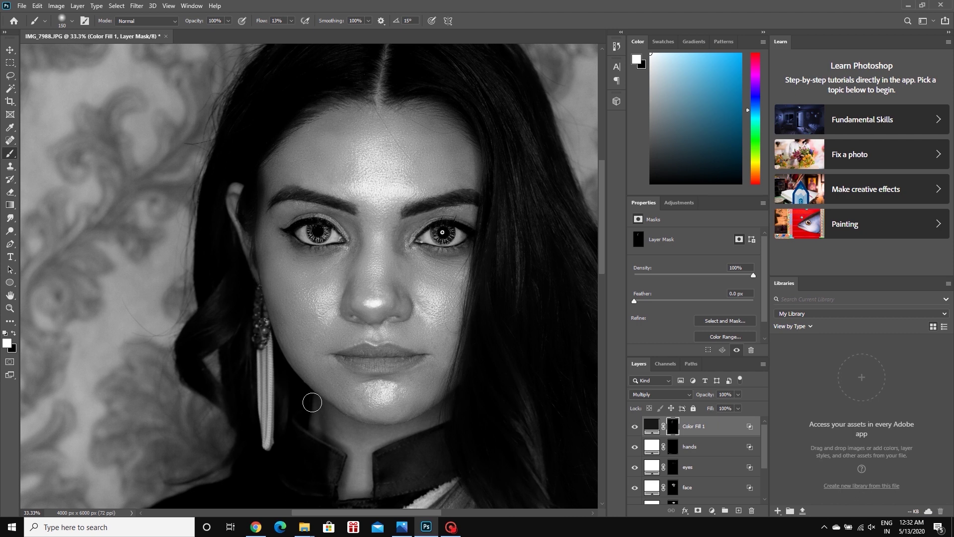
key("bracketright")
key("bracketright")
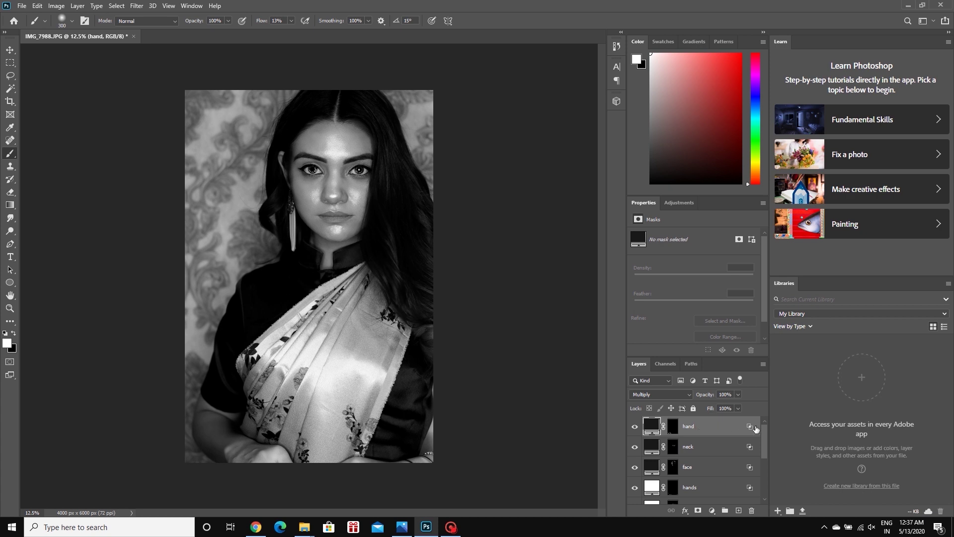
Group every layer above Background into Group 1 and select the hand layer inside it.
left_click_drag(766, 441, 766, 483)
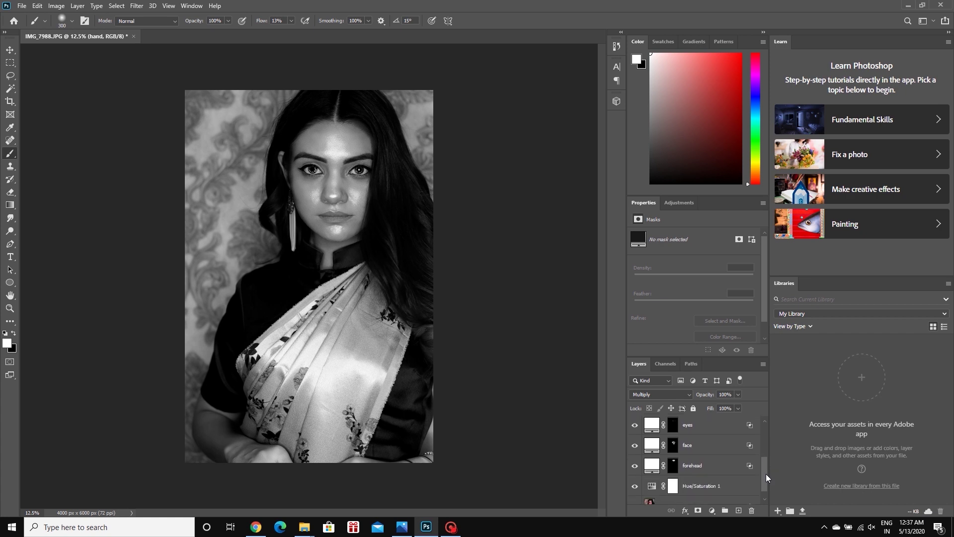
left_click(710, 473, "shift")
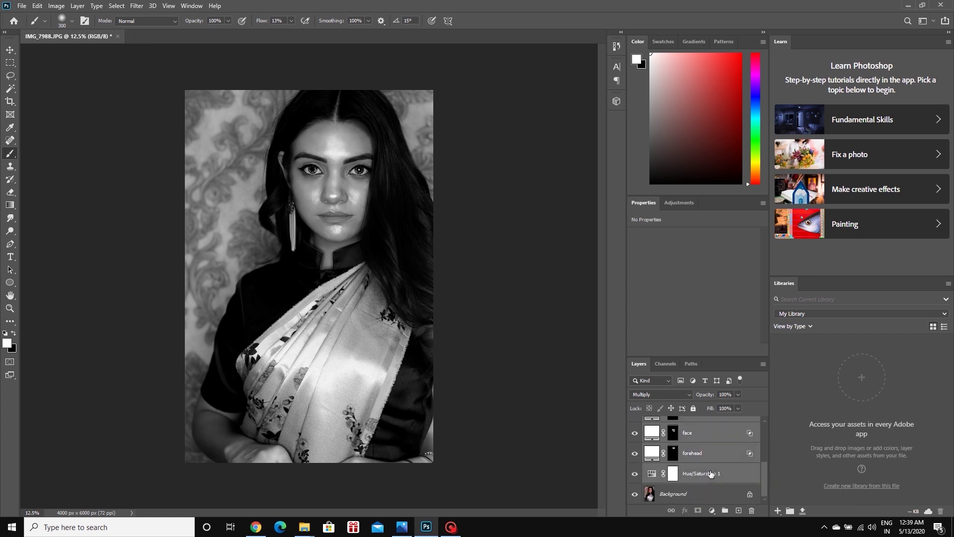
key("ctrl+g")
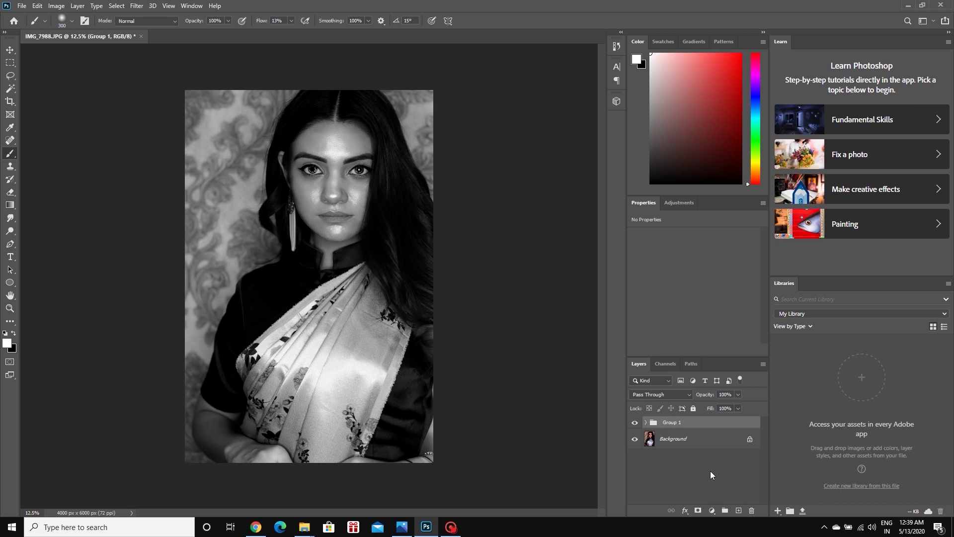
left_click(646, 423)
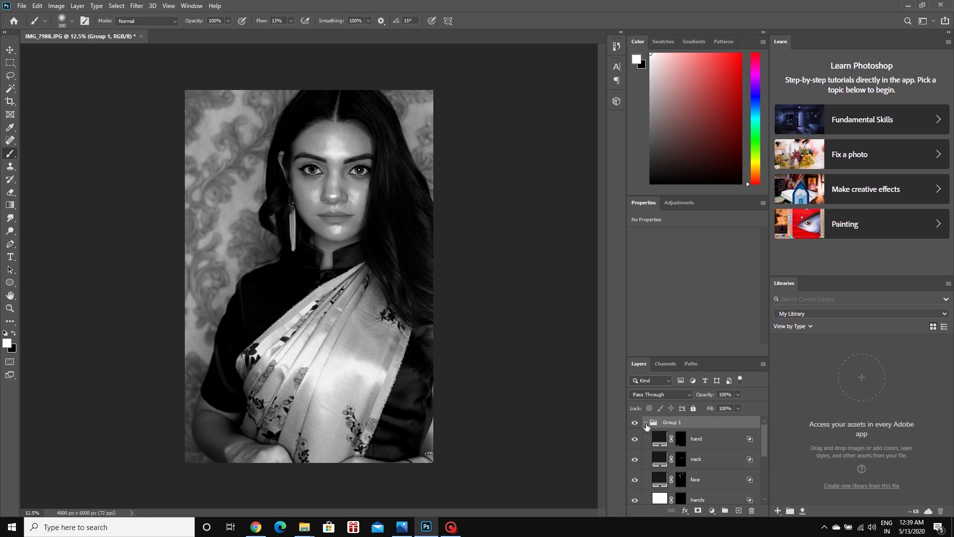
left_click(709, 445)
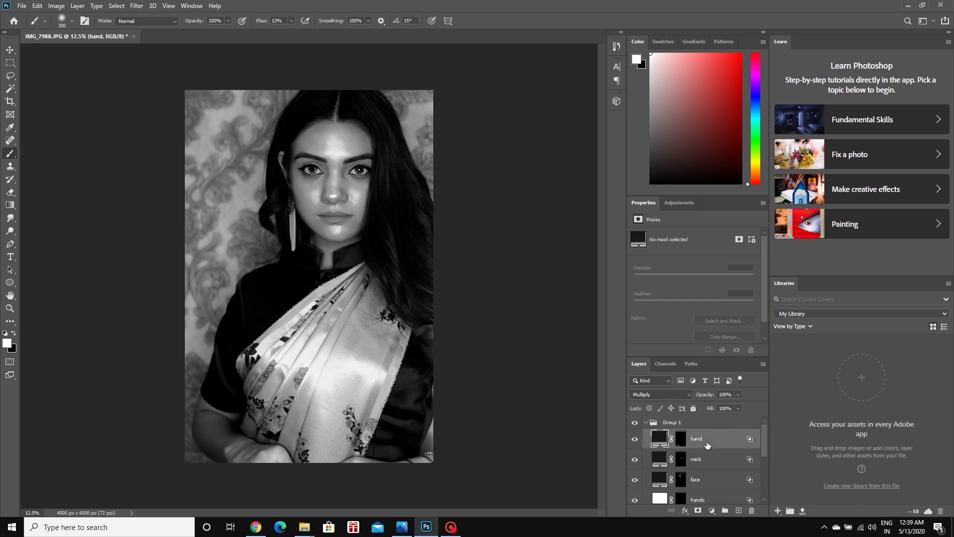
left_click(712, 512)
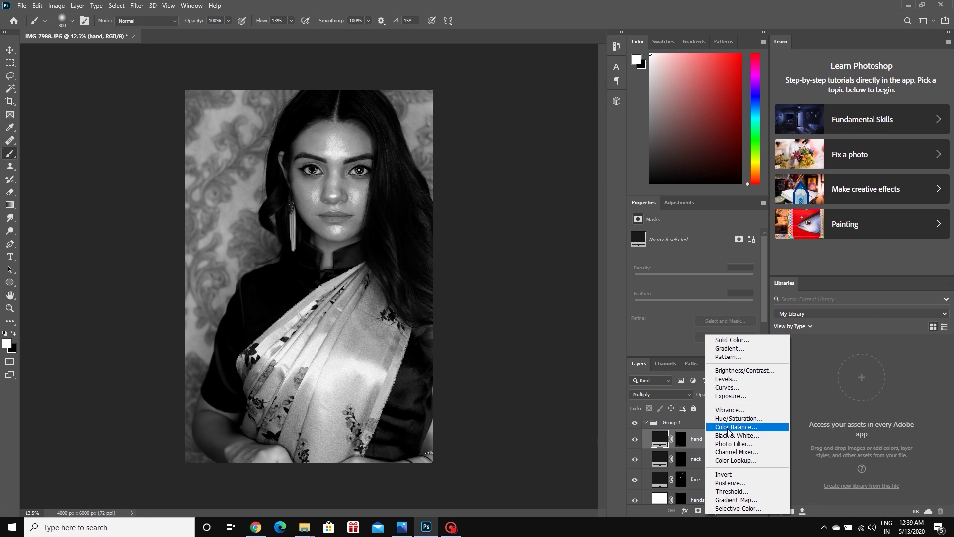
Add a Color Lookup layer using EdgyAmber.3DL and lower its opacity to 70%.
left_click(729, 460)
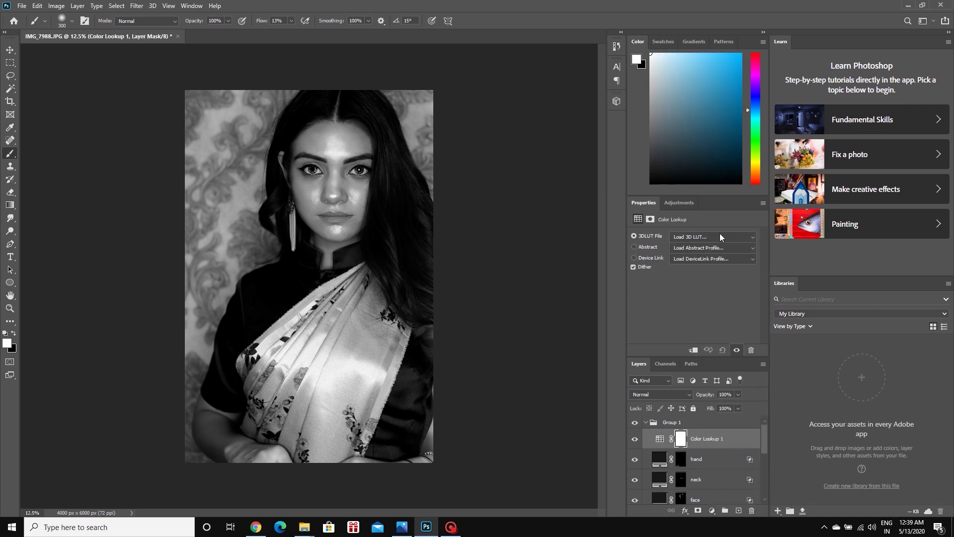
left_click(720, 237)
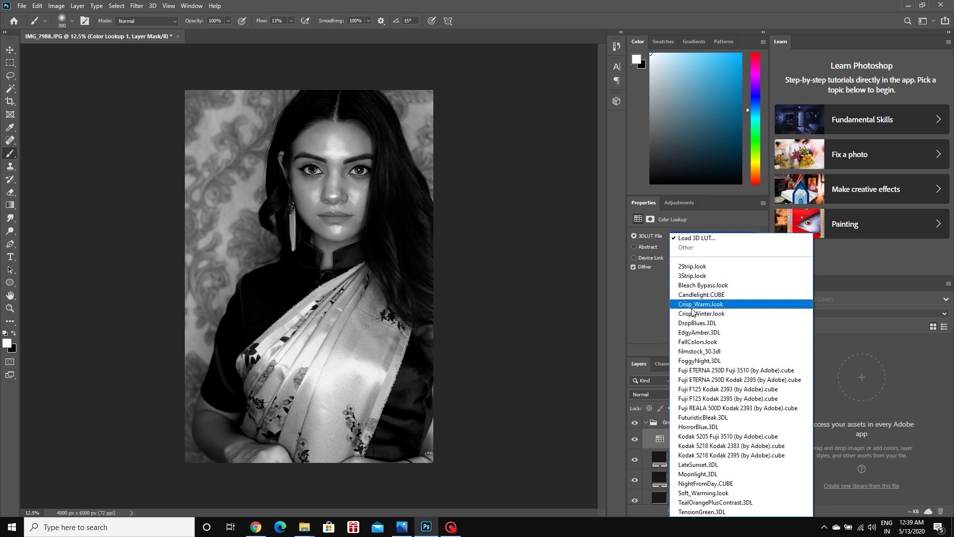
left_click(694, 332)
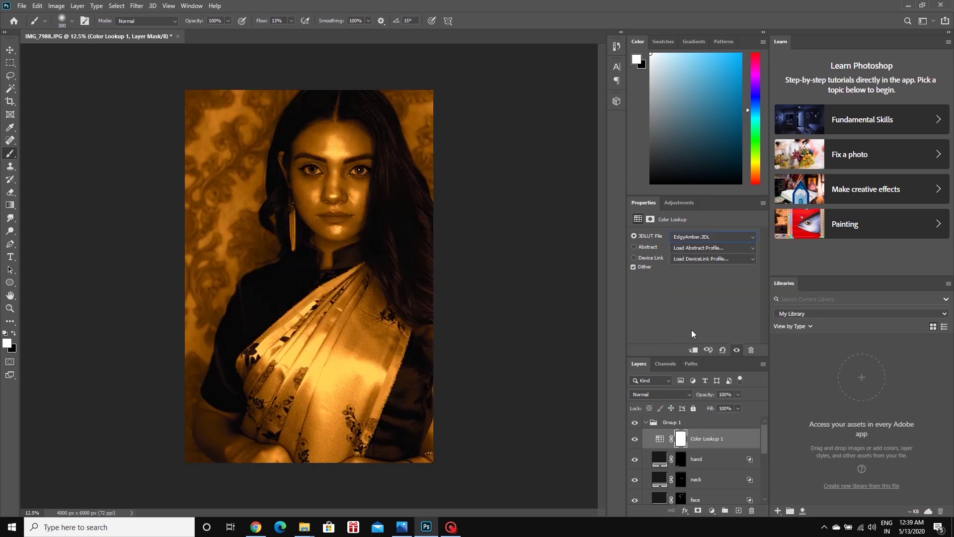
left_click(738, 395)
left_click_drag(729, 407, 727, 408)
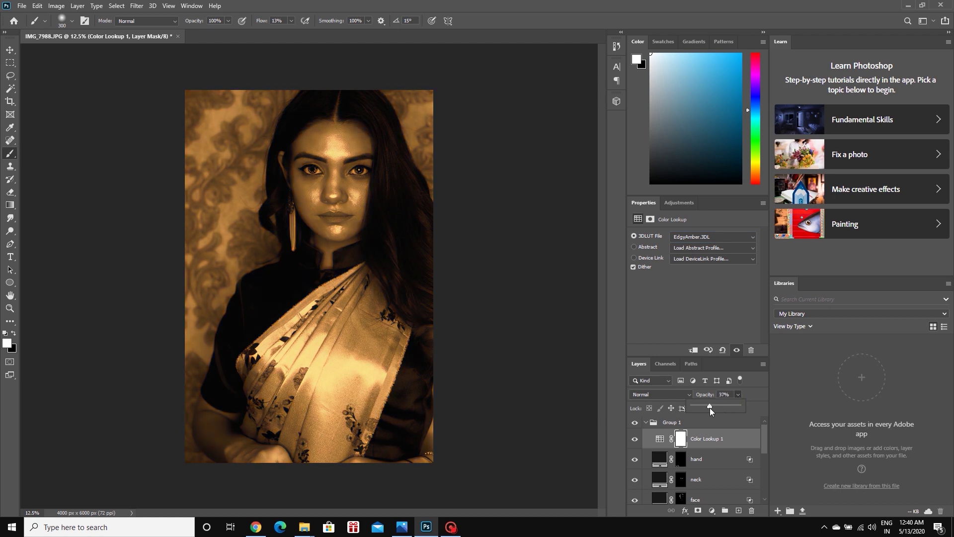
left_click_drag(710, 408, 720, 407)
left_click(713, 511)
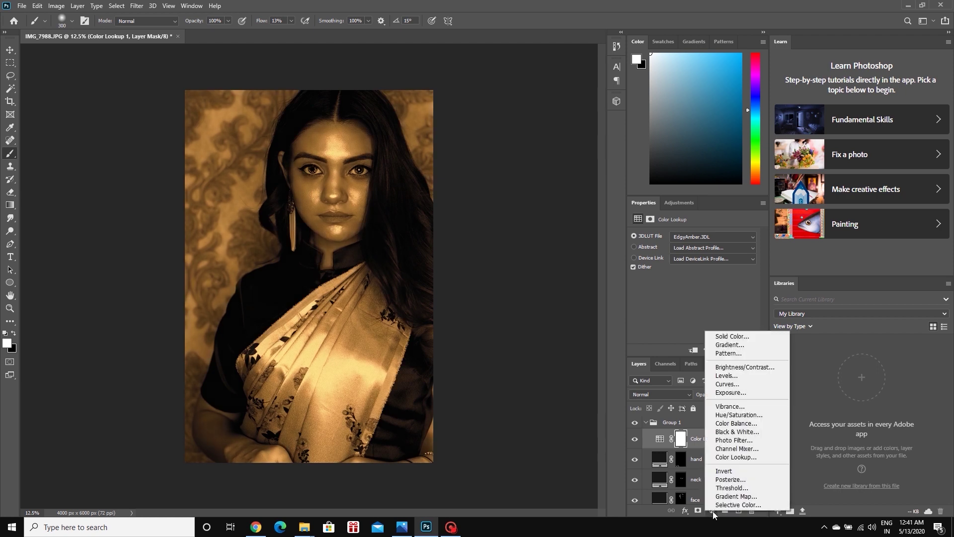
Add a second Color Lookup layer with LateSunset.3DL at 27% opacity.
left_click(725, 459)
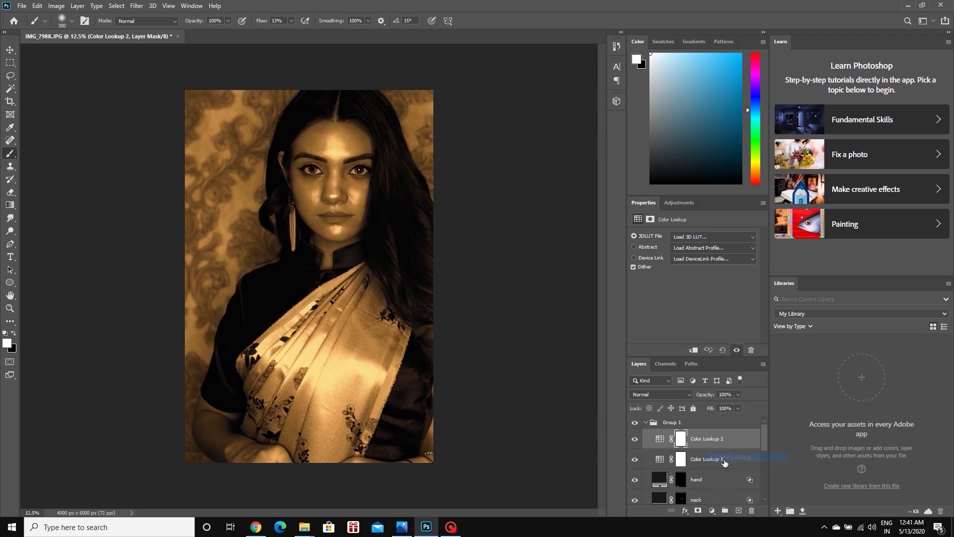
left_click(726, 238)
left_click(700, 465)
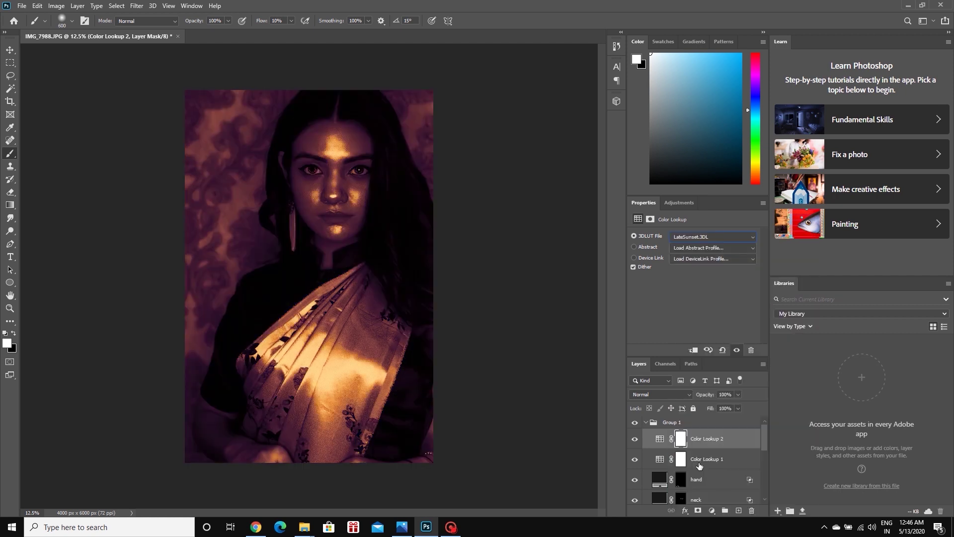
left_click(738, 394)
left_click_drag(738, 405, 694, 409)
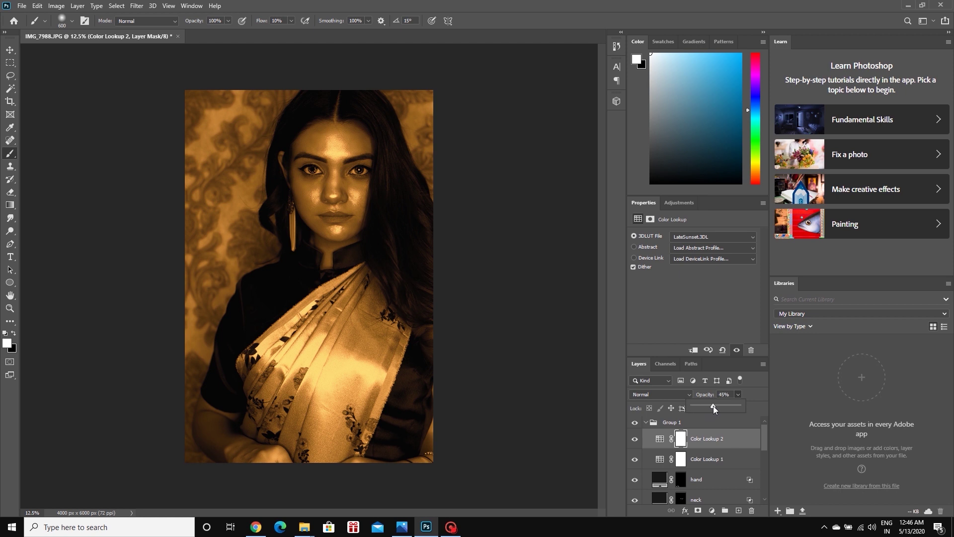
left_click_drag(714, 405, 703, 407)
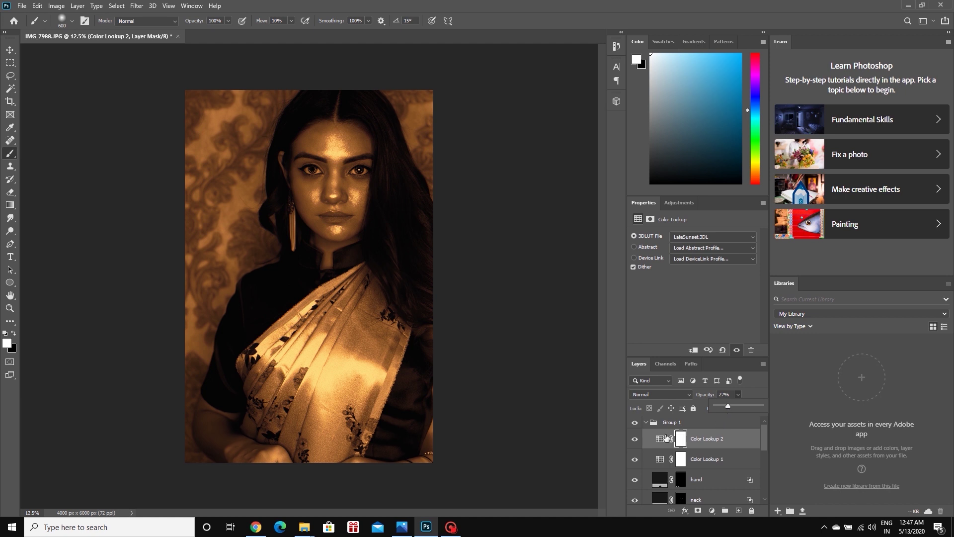
Set brush Flow to 100% and add a black hiding mask to Group 1.
left_click(646, 422)
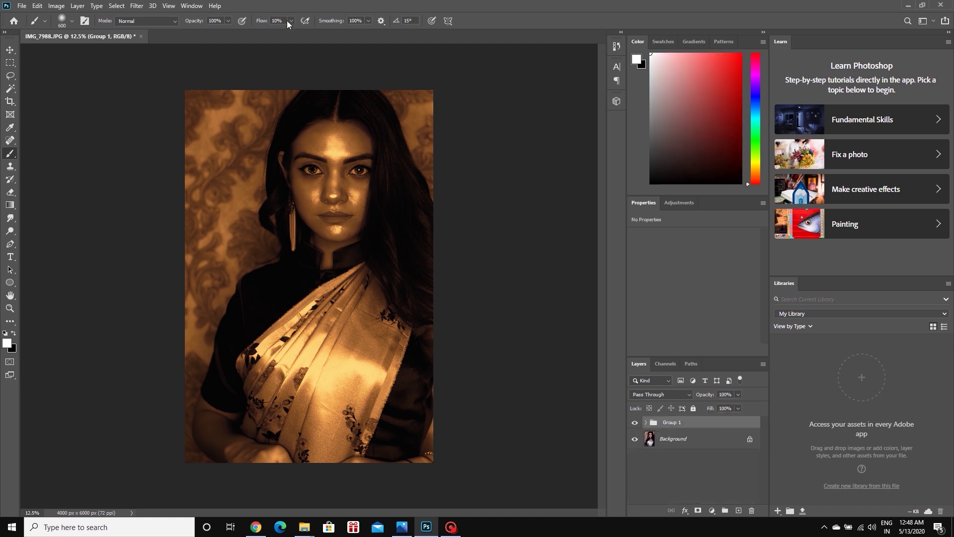
left_click(292, 21)
left_click_drag(291, 29, 344, 46)
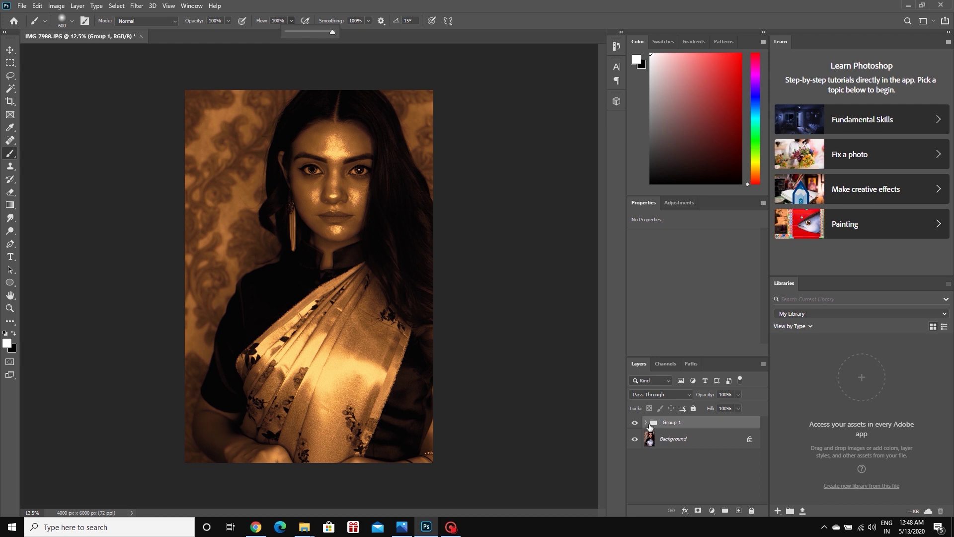
left_click(696, 429)
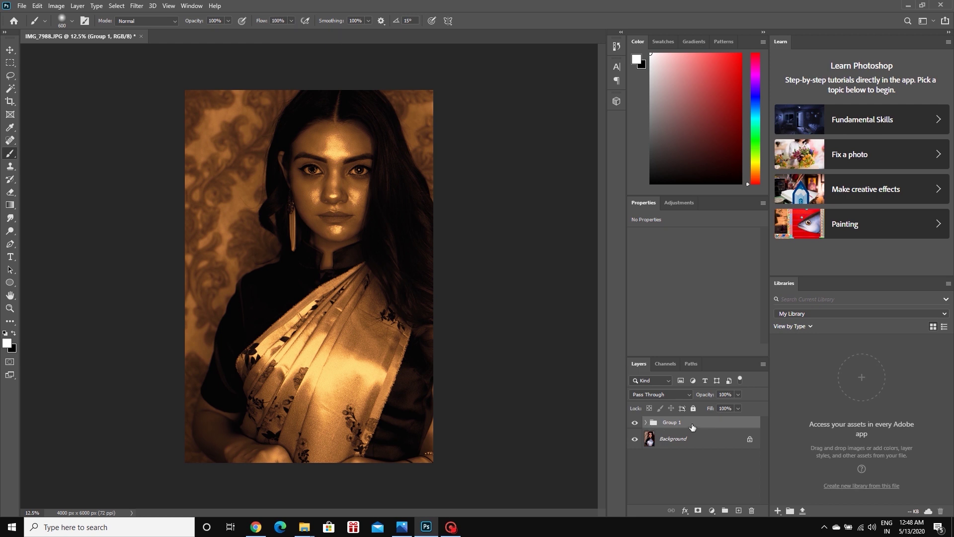
left_click(697, 511, "alt")
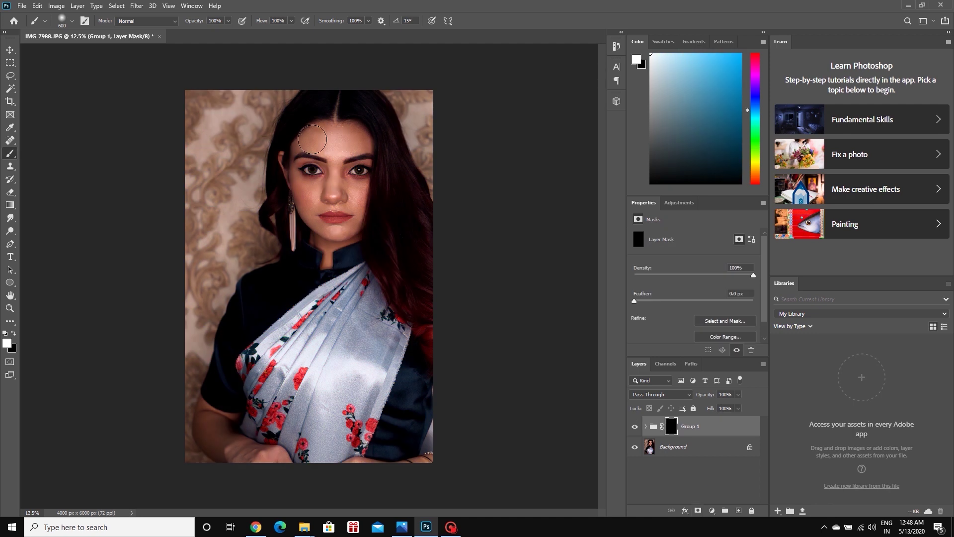
Paint white on the mask over the face, neck and hands to reveal the gold.
mouse_move(298, 149)
left_mouse_down()
mouse_move(328, 214)
mouse_move(298, 144)
mouse_move(358, 230)
mouse_move(412, 177)
left_mouse_up()
key("ctrl+plus")
key("ctrl+plus")
key("ctrl+plus")
key("bracketleft")
key("bracketleft")
key("bracketleft")
scroll(437, 214, "down", 5)
key("bracketright")
key("bracketright")
key("bracketright")
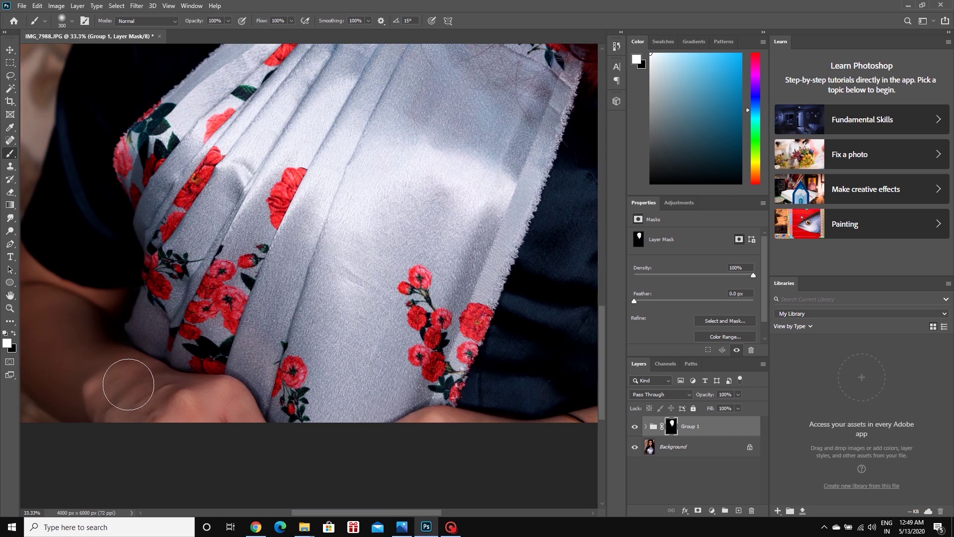
left_click_drag(128, 384, 224, 415)
key("bracketleft")
key("bracketleft")
key("bracketleft")
scroll(117, 282, "left", 2)
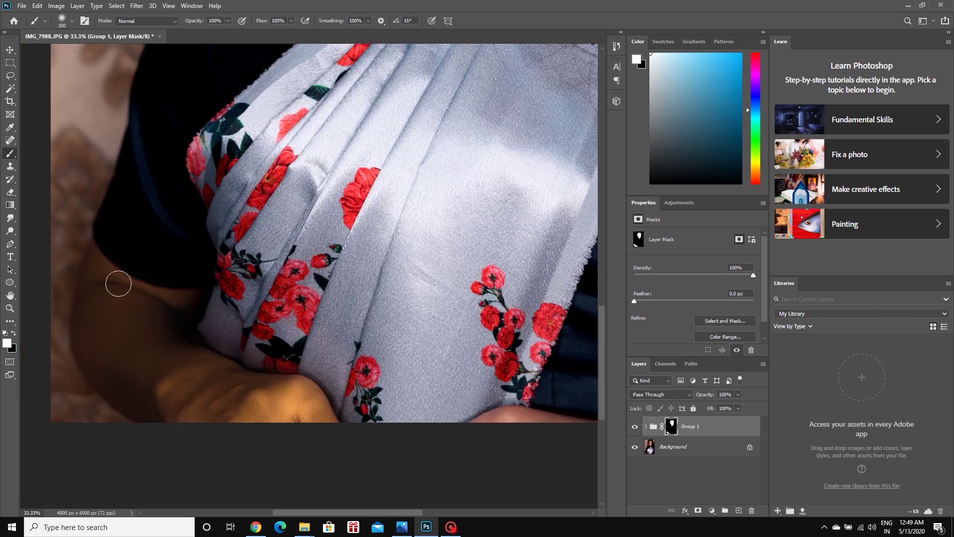
scroll(185, 387, "right", 4)
scroll(334, 424, "right", 2)
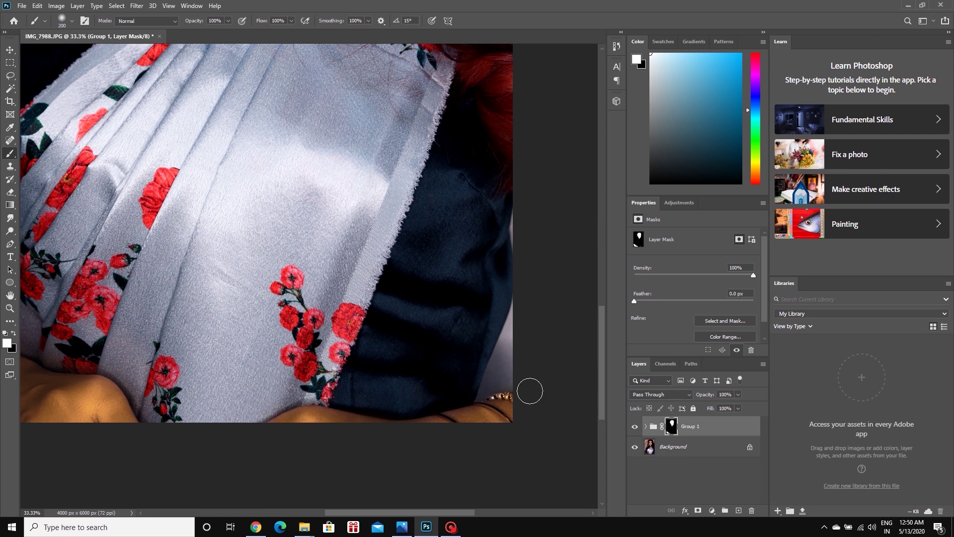
key("ctrl+0")
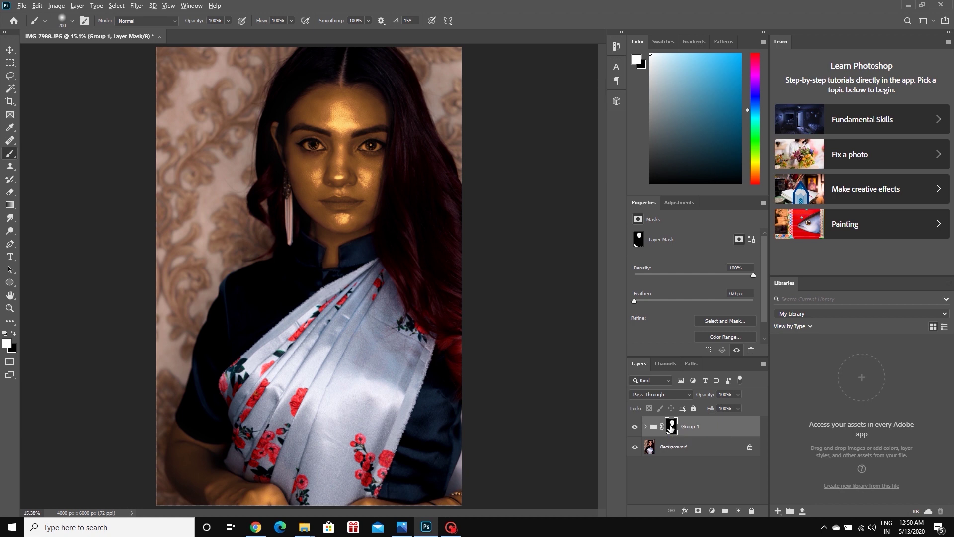
View the mask alone and paint black to clean stray edges at bottom left.
left_click(670, 428, "alt")
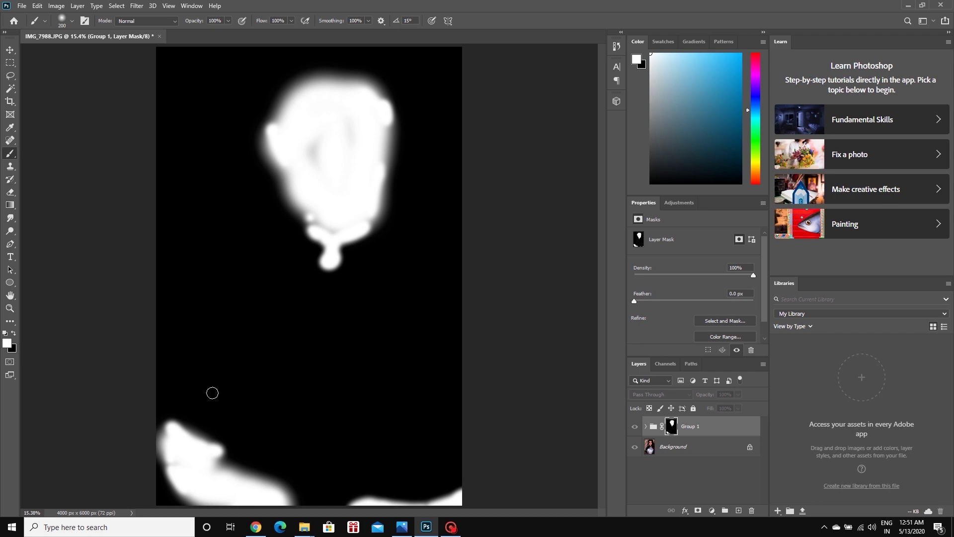
key("x")
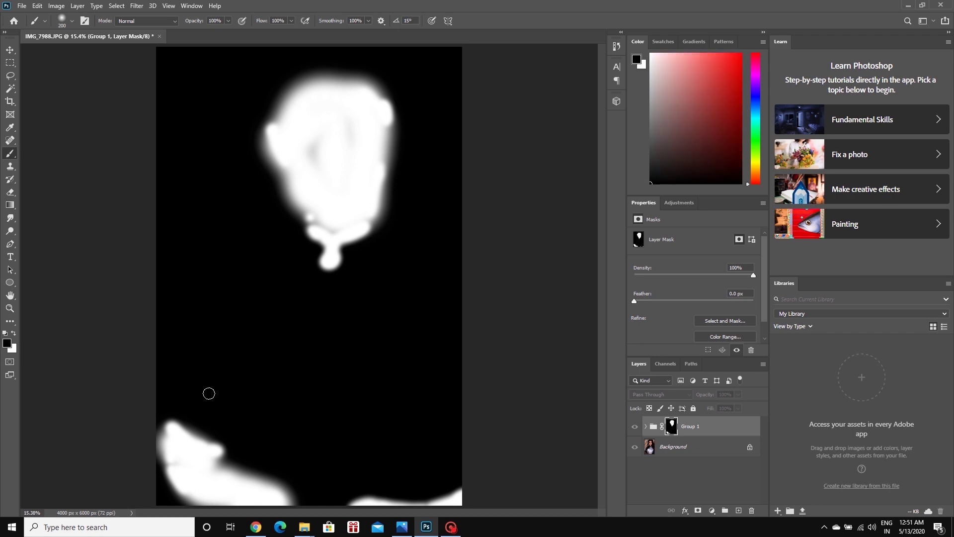
left_click_drag(154, 450, 161, 463)
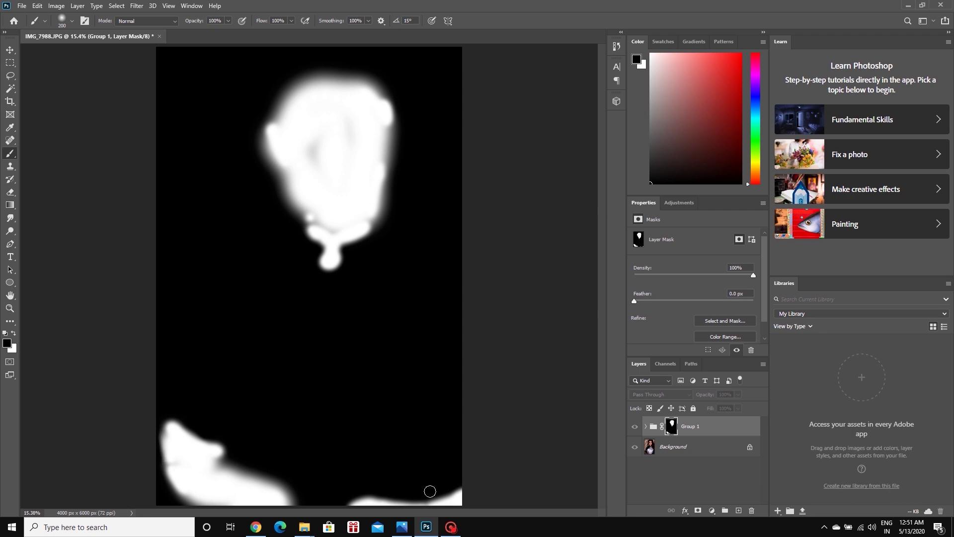
left_click_drag(227, 459, 305, 509)
Add Curves 1 inside Group 1: raise midpoint, lift black point, lower white point.
left_click(672, 426, "alt")
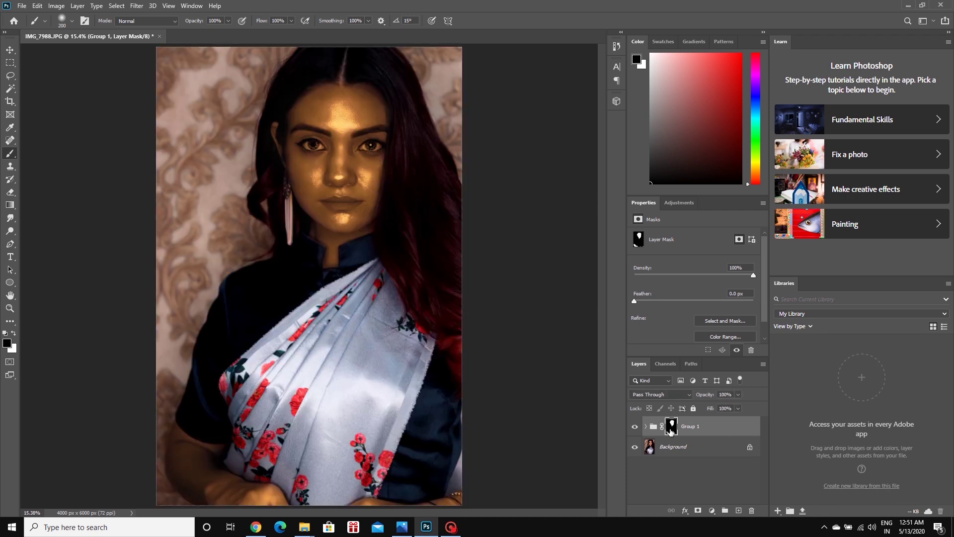
left_click(696, 447)
left_click(712, 510)
left_click(727, 384)
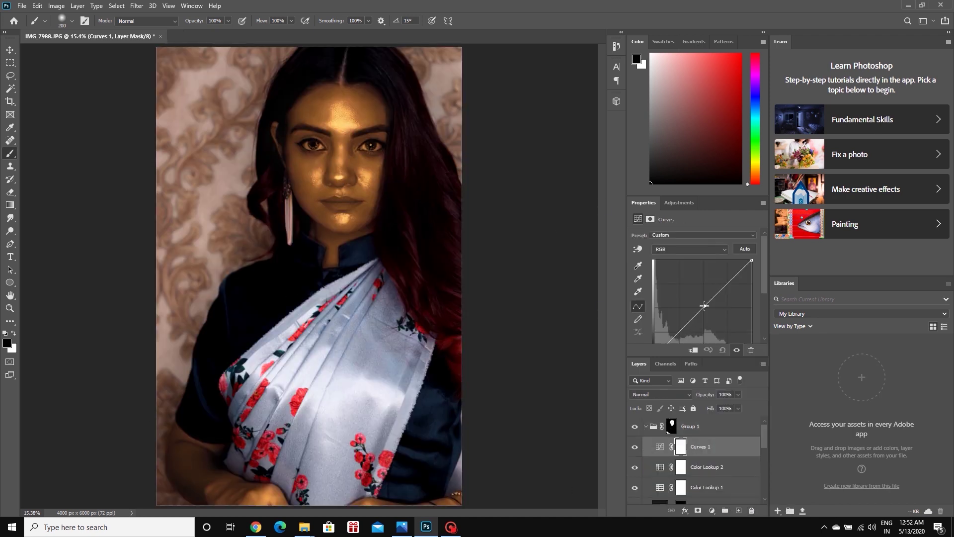
left_click_drag(700, 293, 700, 285)
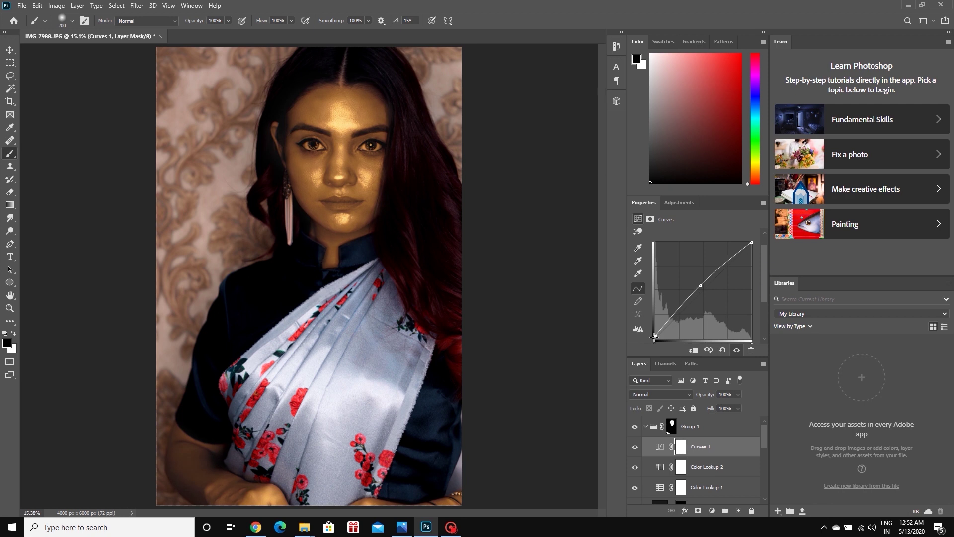
left_click_drag(656, 339, 656, 334)
left_click_drag(752, 243, 752, 248)
left_click(635, 426)
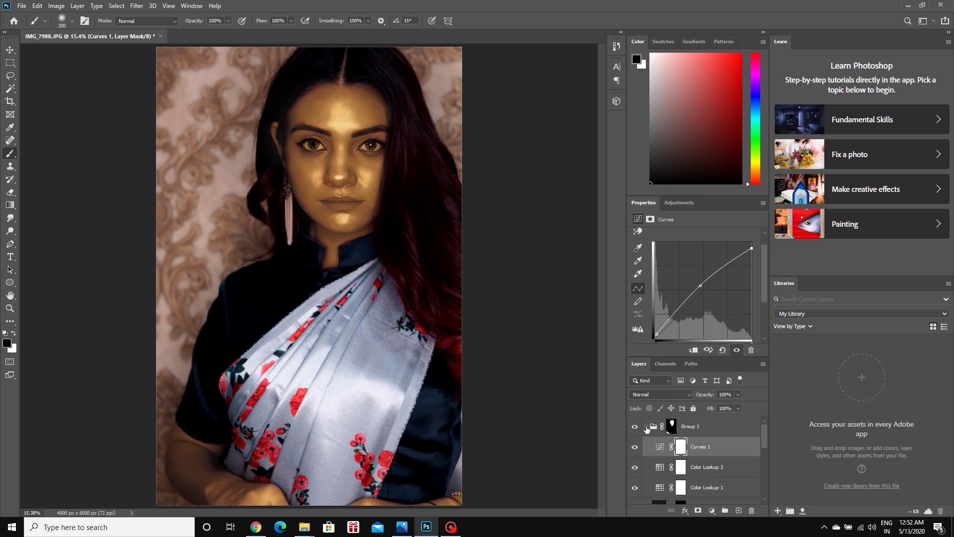
Lower Group 1's opacity to 50% to soften the gold skin.
left_click(646, 427)
left_click(738, 396)
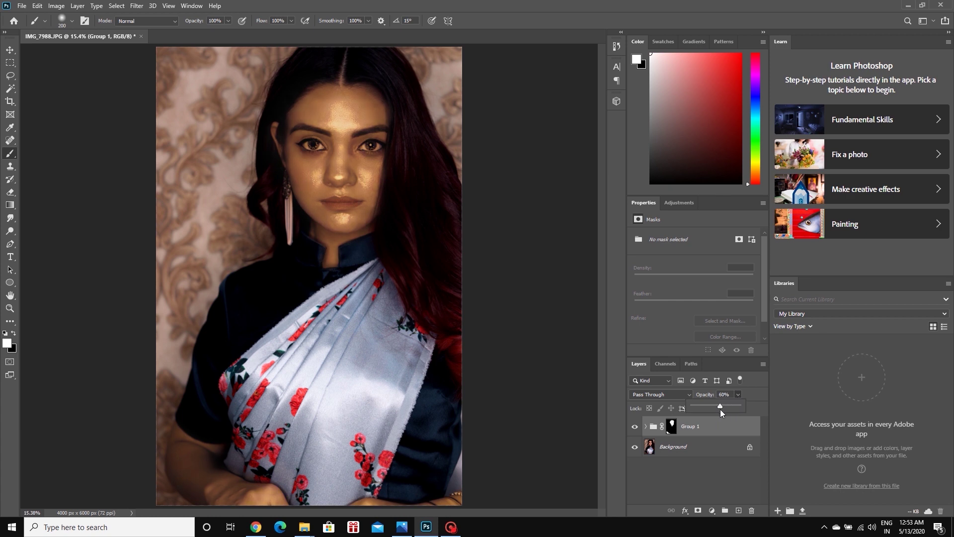
left_click_drag(720, 407, 709, 407)
left_click(647, 432)
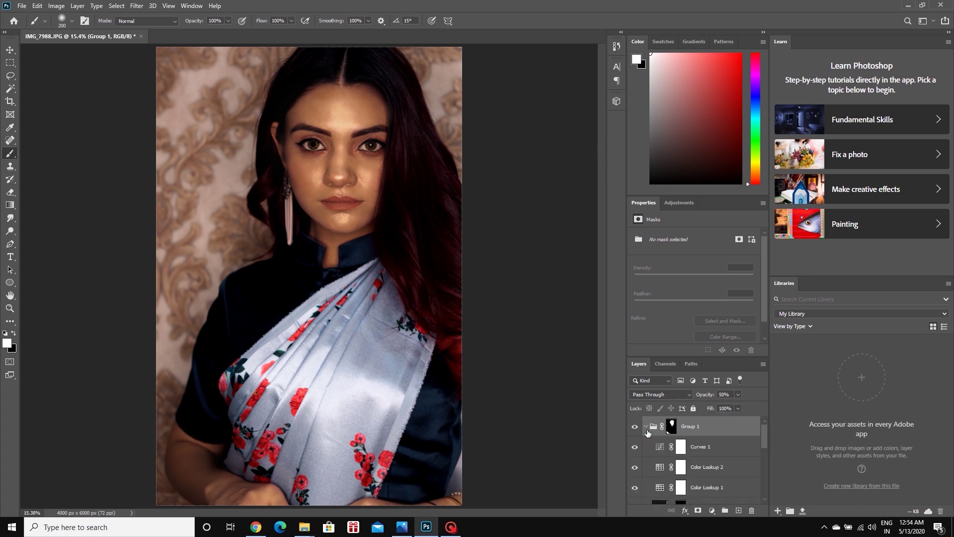
Fade Hue/Saturation 1 to 23% opacity to restore colour, then reselect Group 1.
left_click_drag(765, 434, 767, 497)
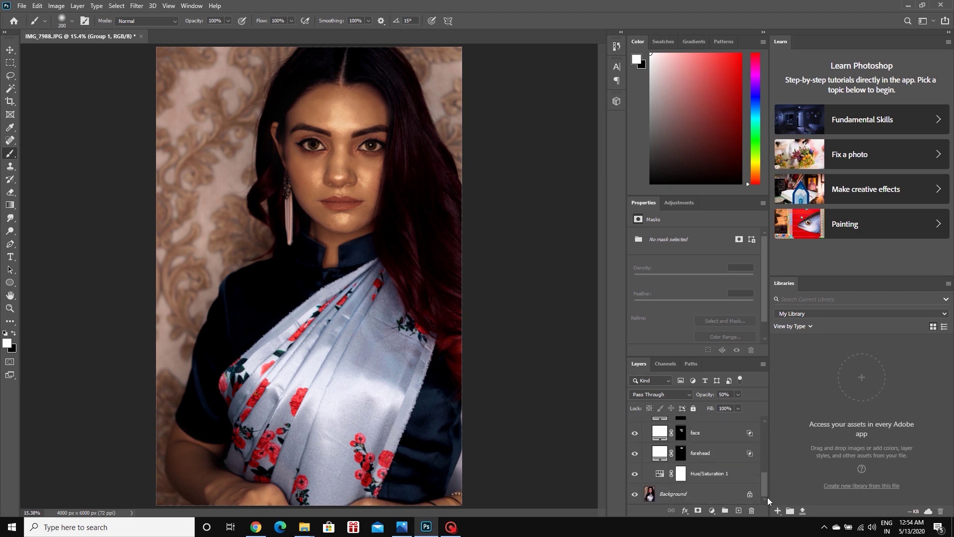
left_click(730, 475)
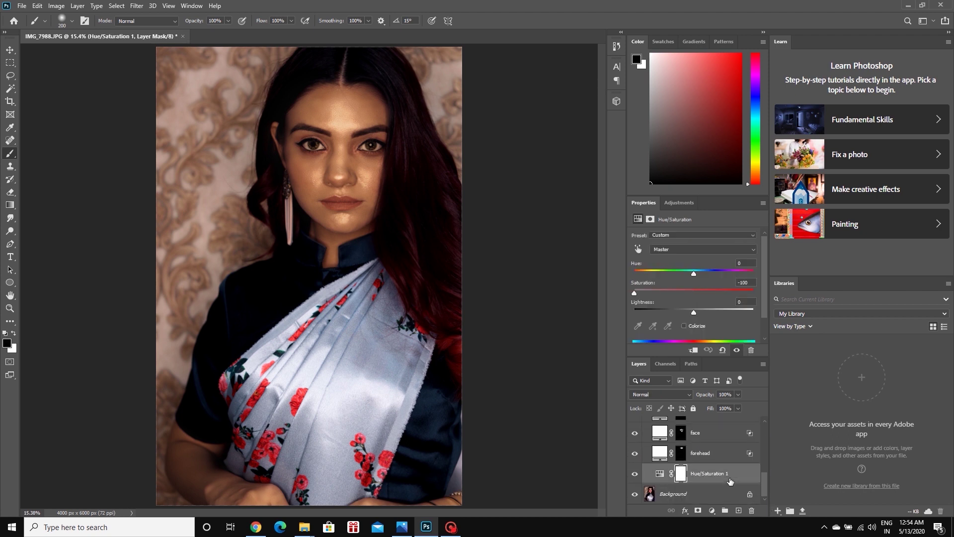
left_click(738, 394)
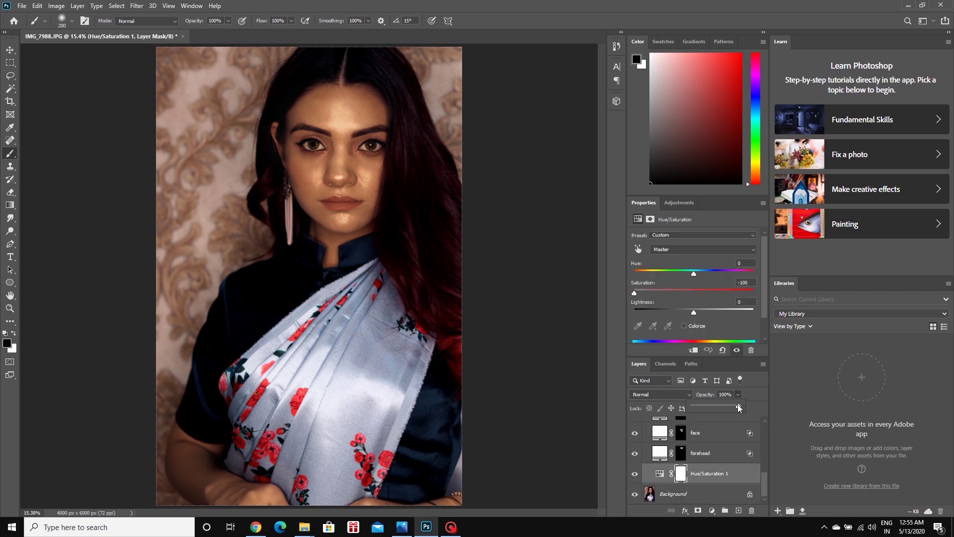
left_click_drag(738, 408, 706, 411)
scroll(651, 431, "up", 5)
left_click(648, 426)
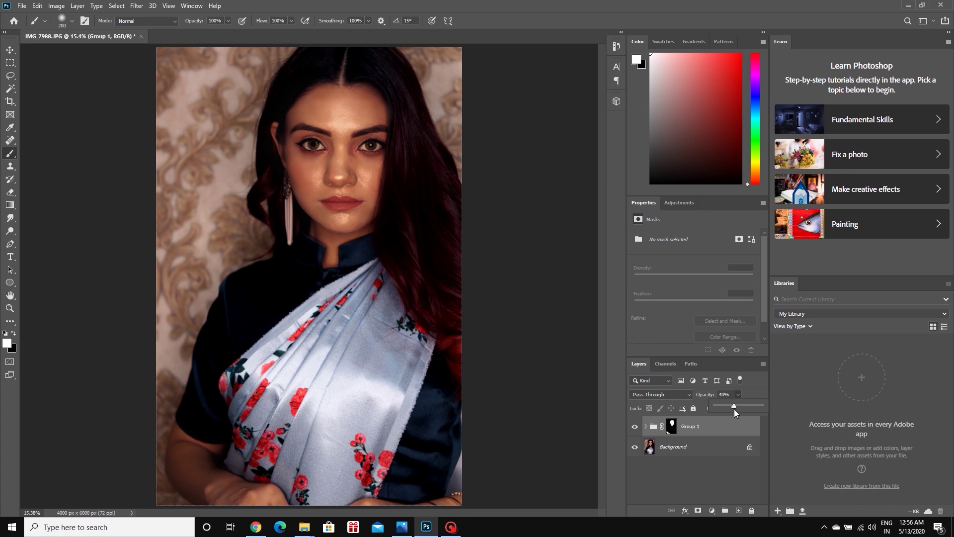
Add a Color Lookup adjustment using the Crisp_Warm.look 3D LUT.
left_click(712, 510)
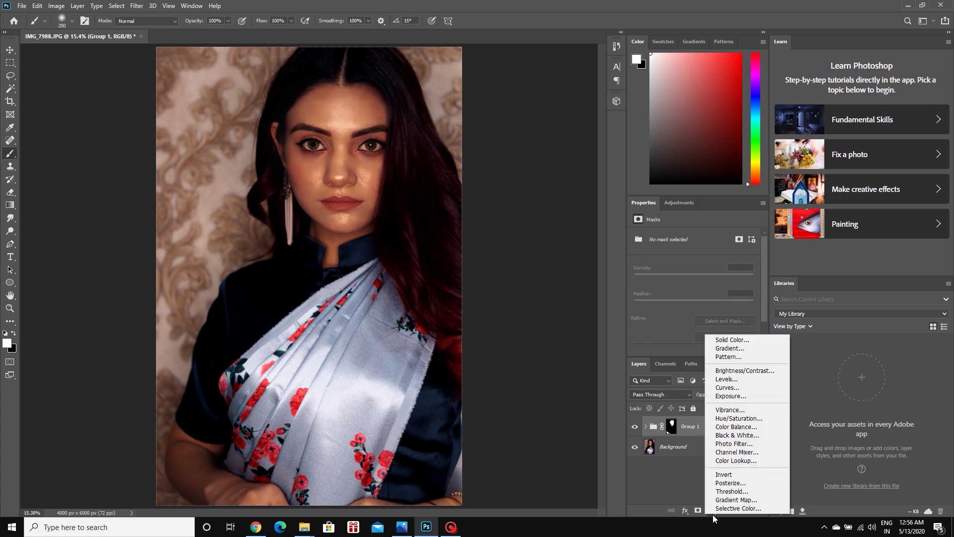
left_click(728, 461)
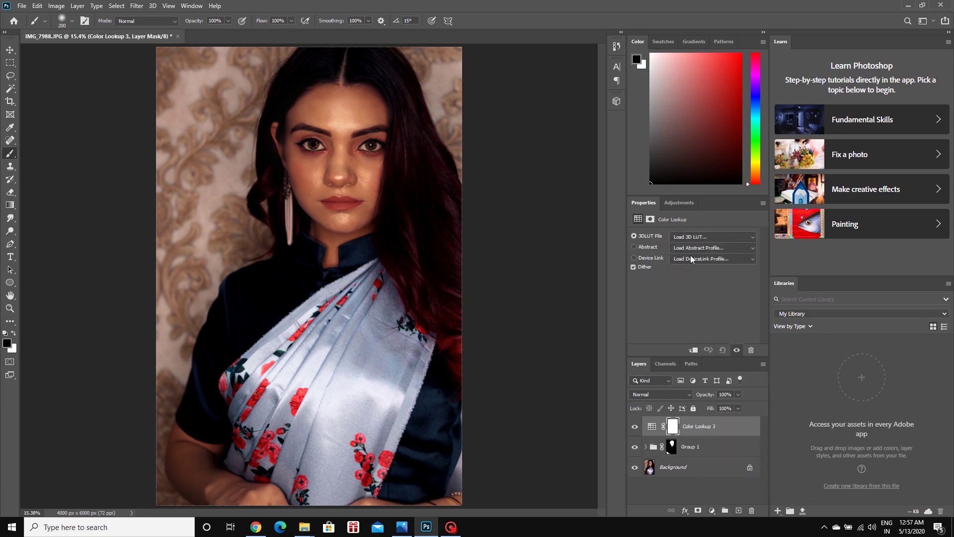
left_click(696, 237)
left_click(696, 305)
Set the Color Lookup opacity to about 21% and toggle visibility to compare.
left_click(739, 394)
left_click_drag(737, 398, 704, 410)
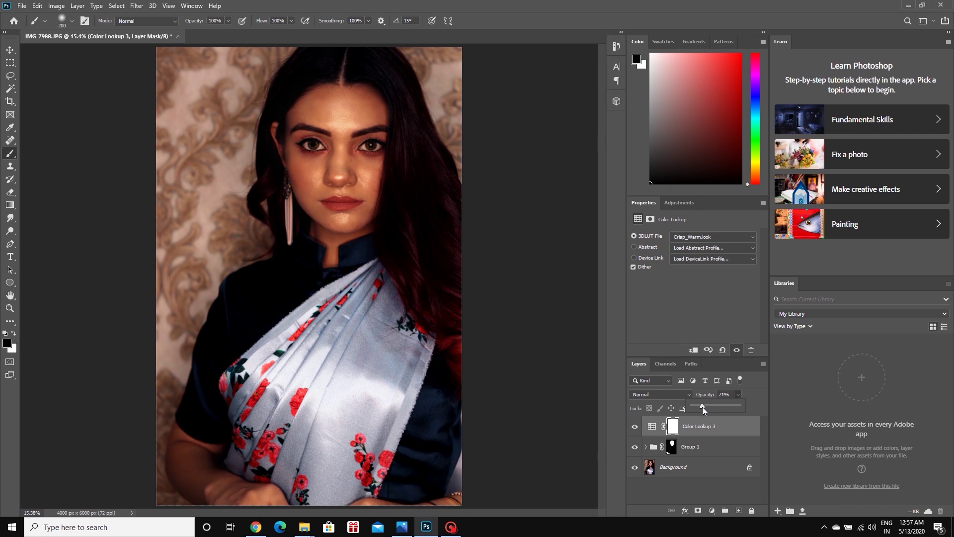
left_click(708, 488)
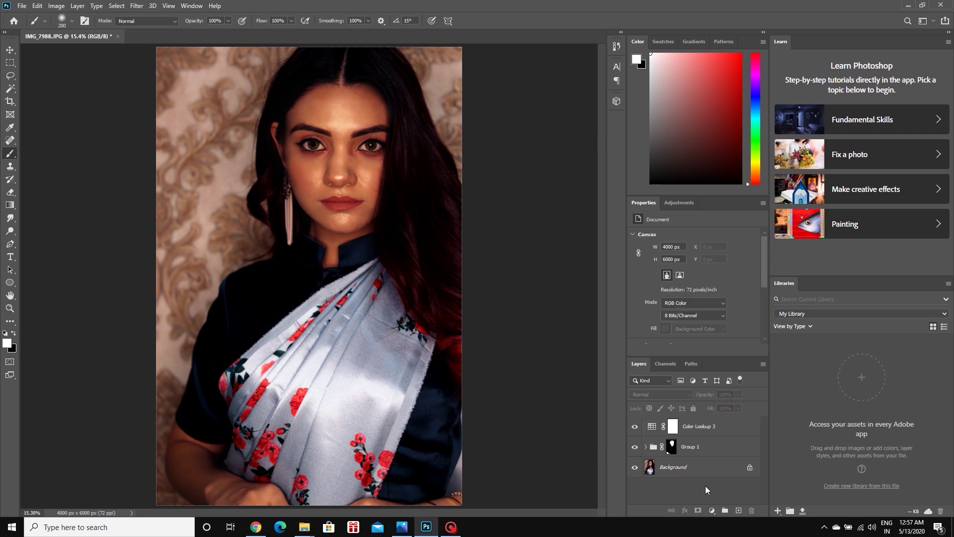
left_click(635, 426)
left_click(635, 448)
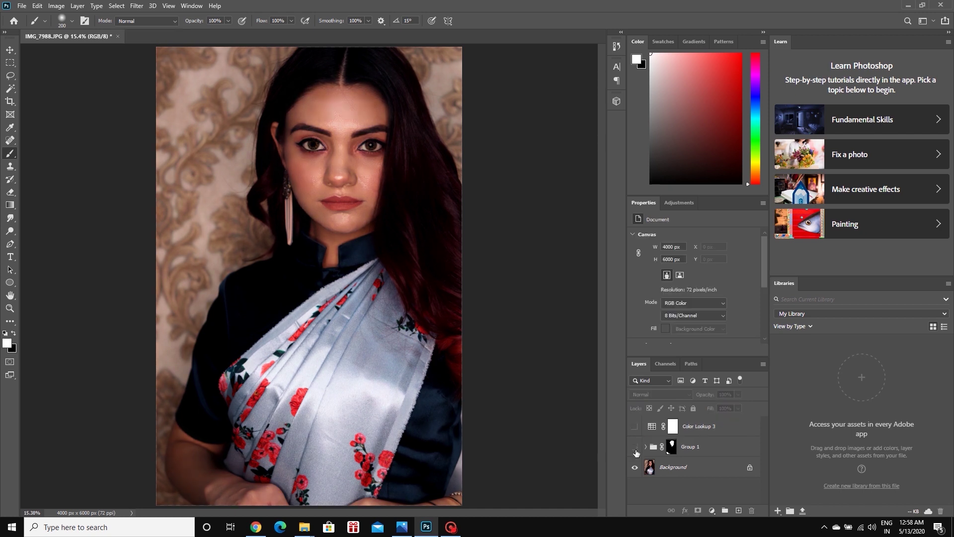